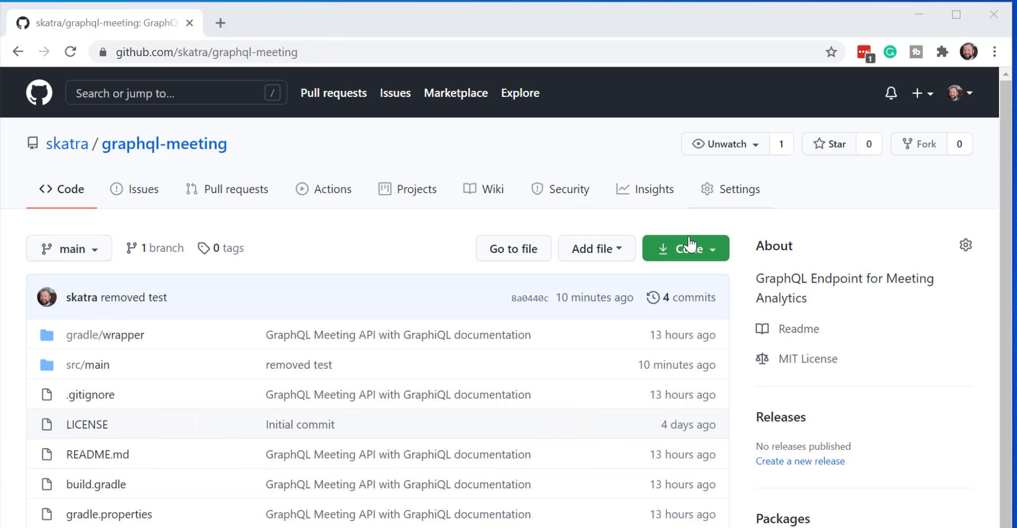
- Copy the HTTPS clone URL of graphql-meeting from the Code menu
{"action": "left_click", "coordinate": [713, 250]}
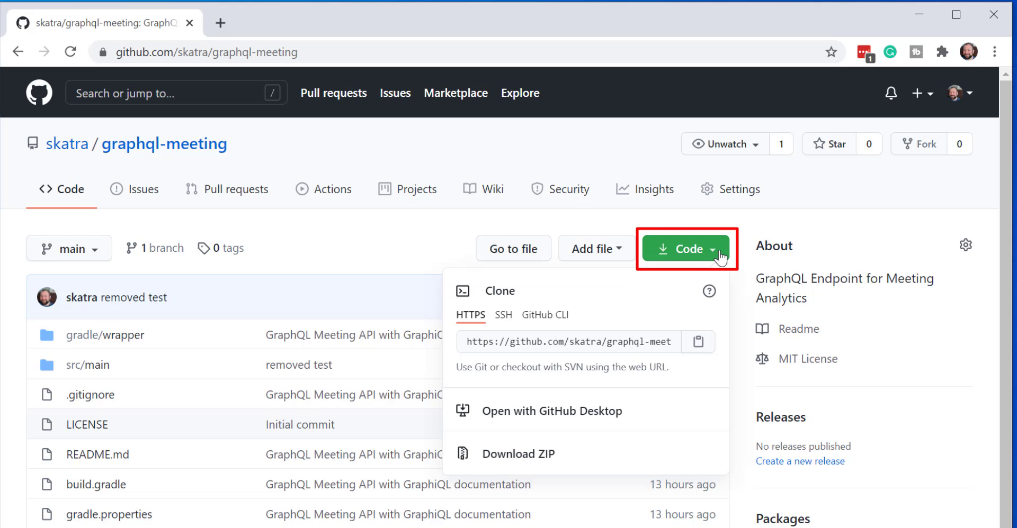
{"action": "left_click", "coordinate": [699, 342]}
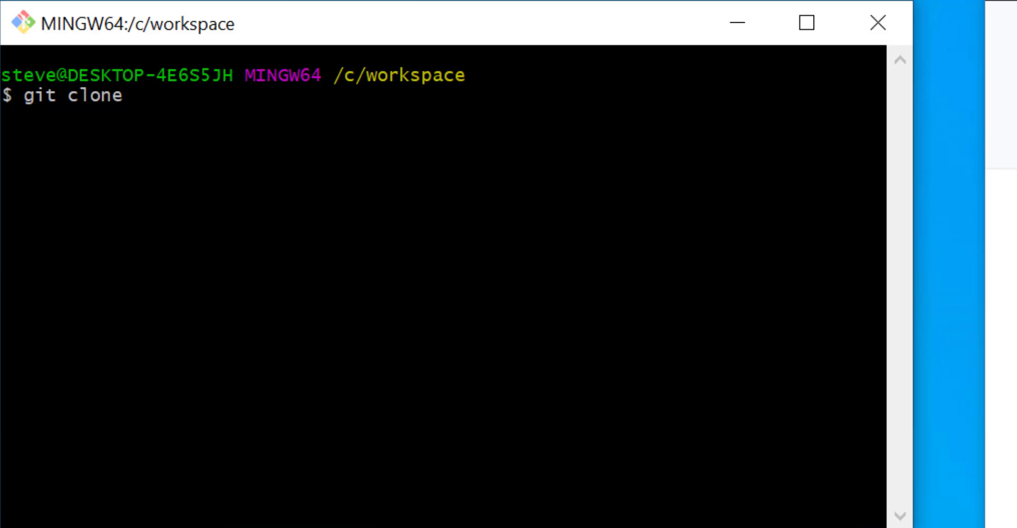
- Paste the clone URL into git clone, then cd into the graphql-meeting folder
{"action": "right_click", "coordinate": [481, 185]}
{"action": "left_click", "coordinate": [621, 276]}
{"action": "type", "text": "cd gra"}
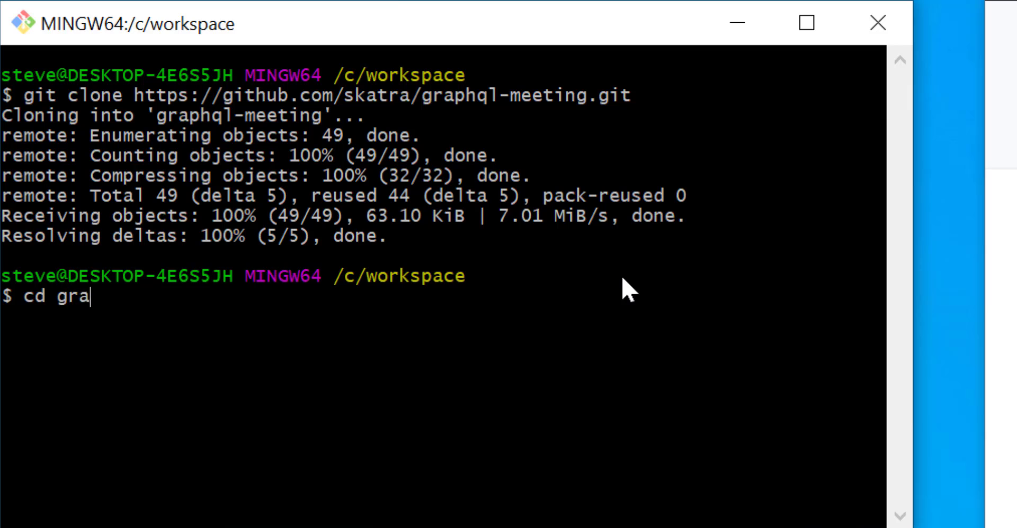
{"action": "key", "text": "Tab"}
{"action": "key", "text": "Return"}
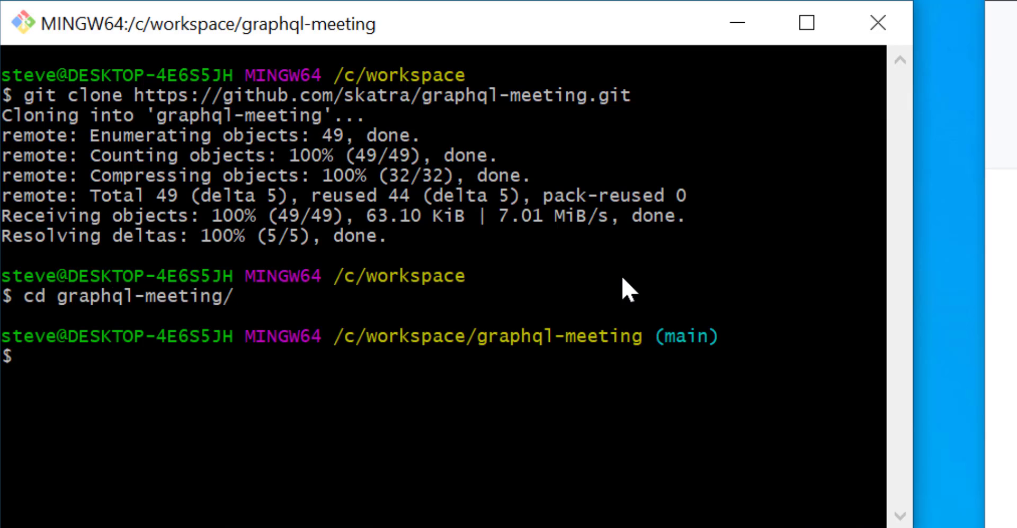
{"action": "type", "text": "dle --version"}
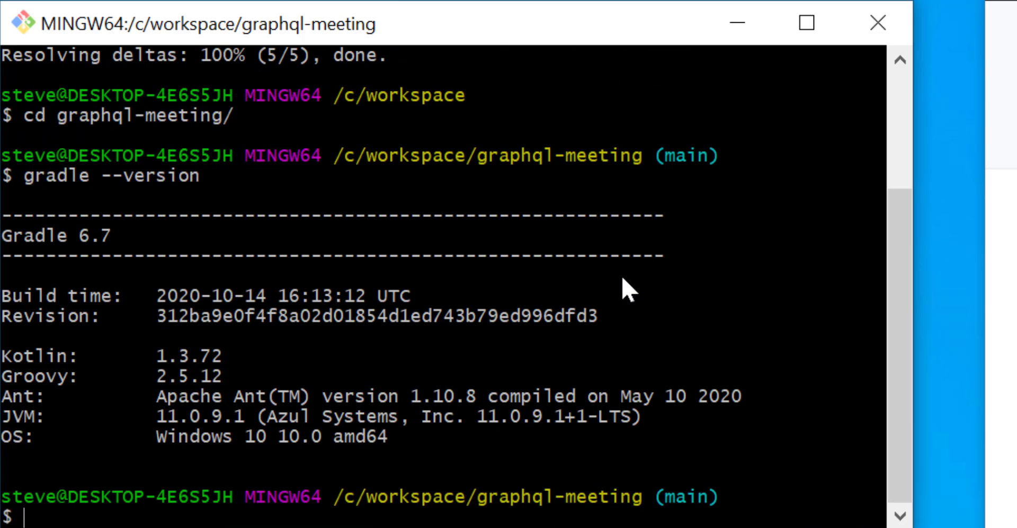
{"action": "type", "text": "gradle c"}
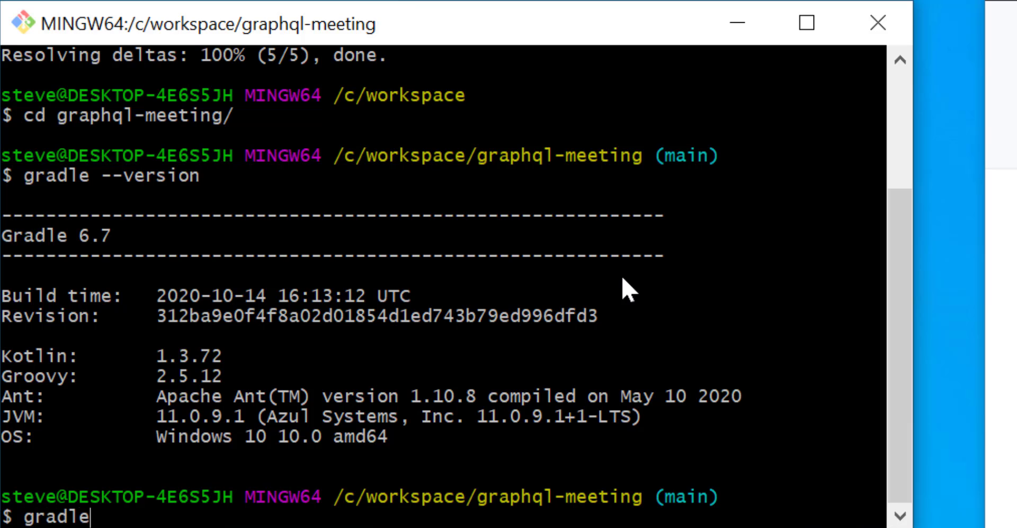
{"action": "type", "text": "leanIdea idea"}
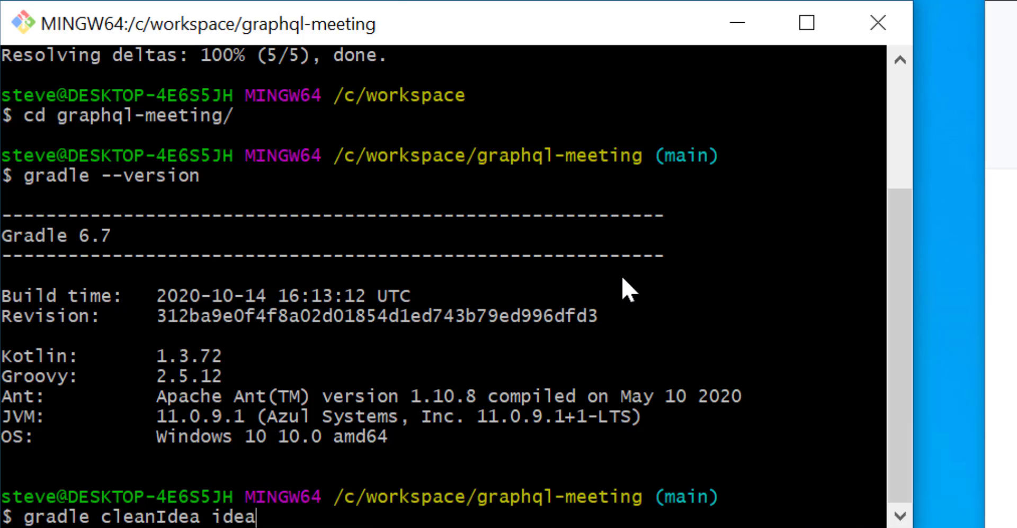
- Run gradle cleanIdea idea and gradle clean build for the project
{"action": "key", "text": "Return"}
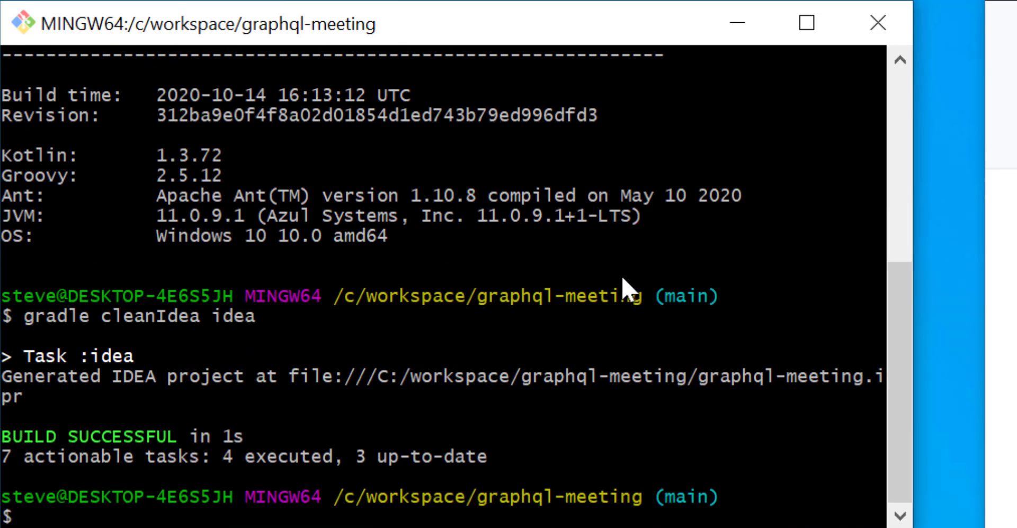
{"action": "type", "text": "gradle"}
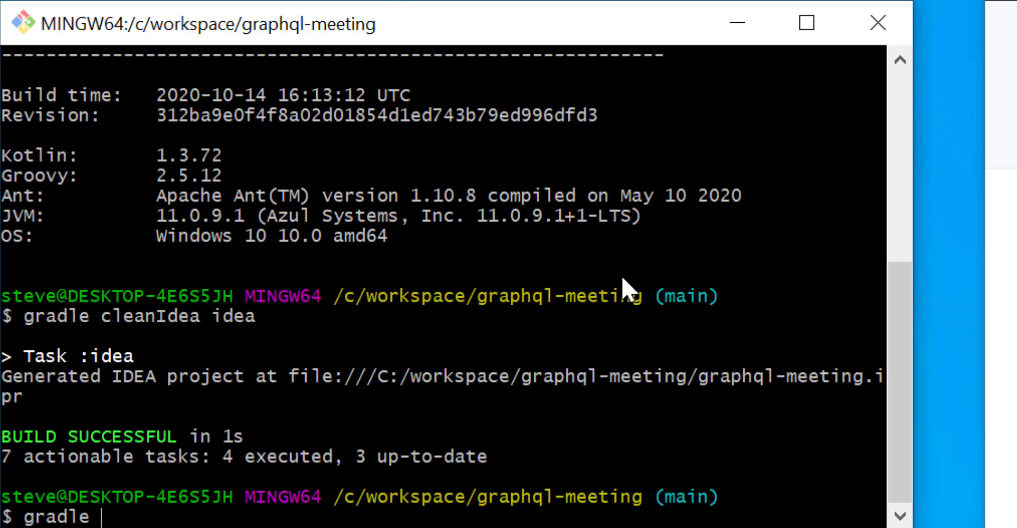
{"action": "type", "text": " clean build"}
{"action": "key", "text": "Return"}
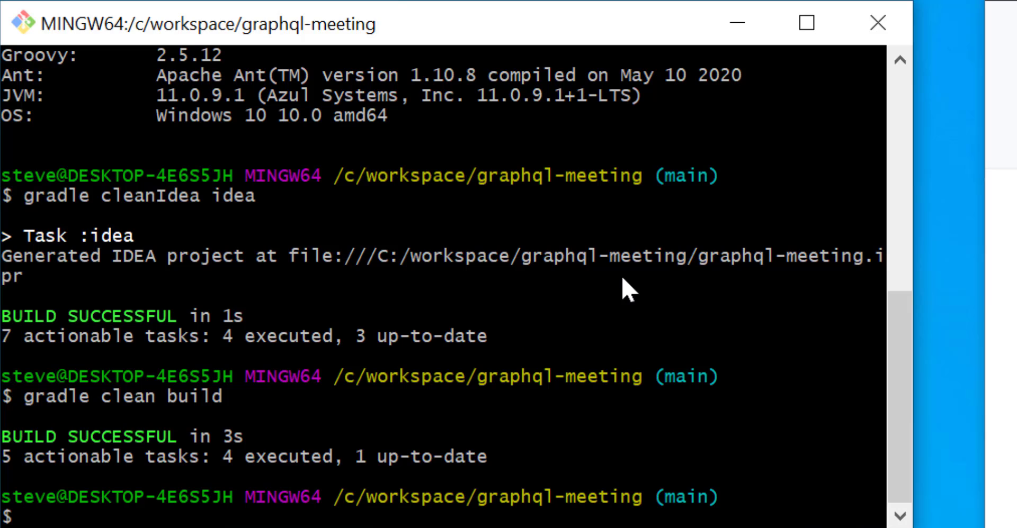
{"action": "type", "text": "gradle"}
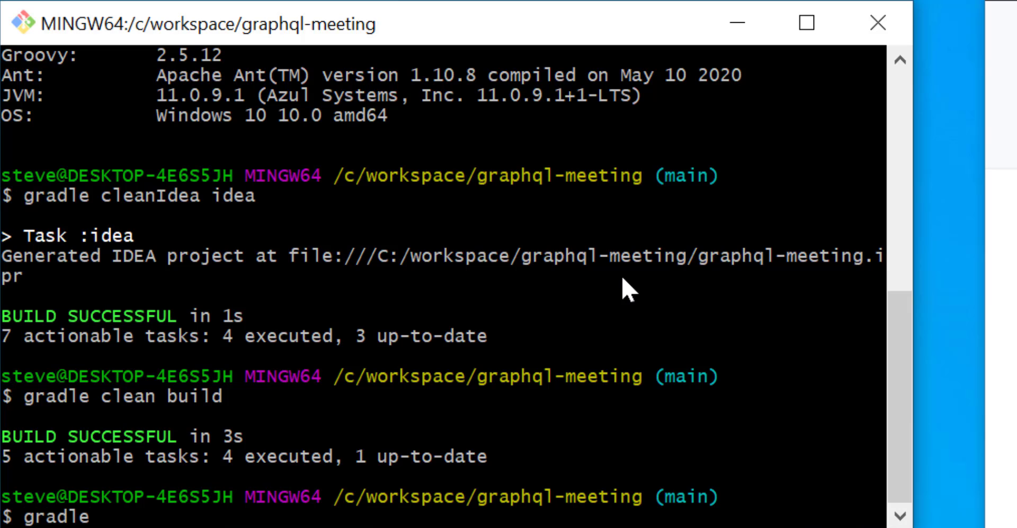
{"action": "type", "text": "bootRun"}
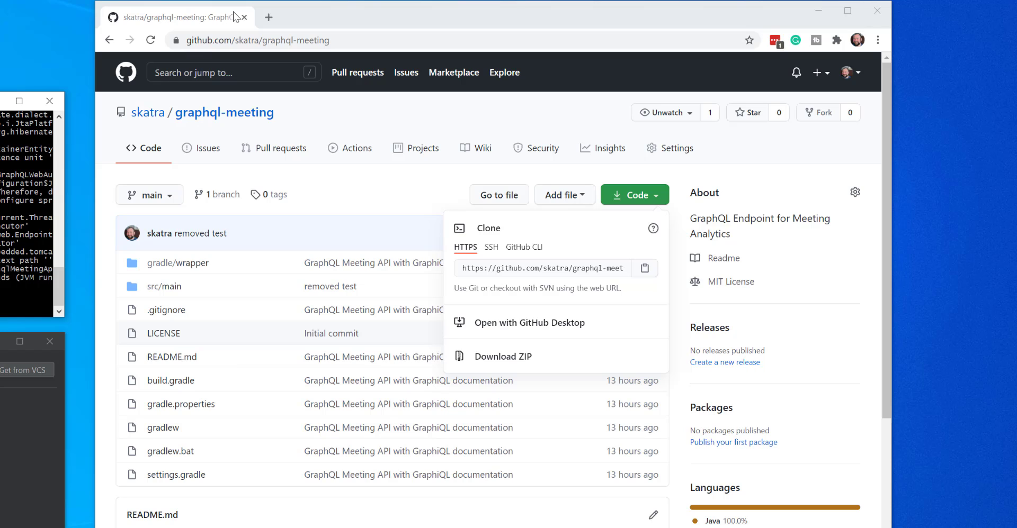
- Load localhost:8080/graphiql and browse the Query root fields and Meeting type docs
{"action": "left_click", "coordinate": [269, 16]}
{"action": "type", "text": "localhost:8080/graphiql"}
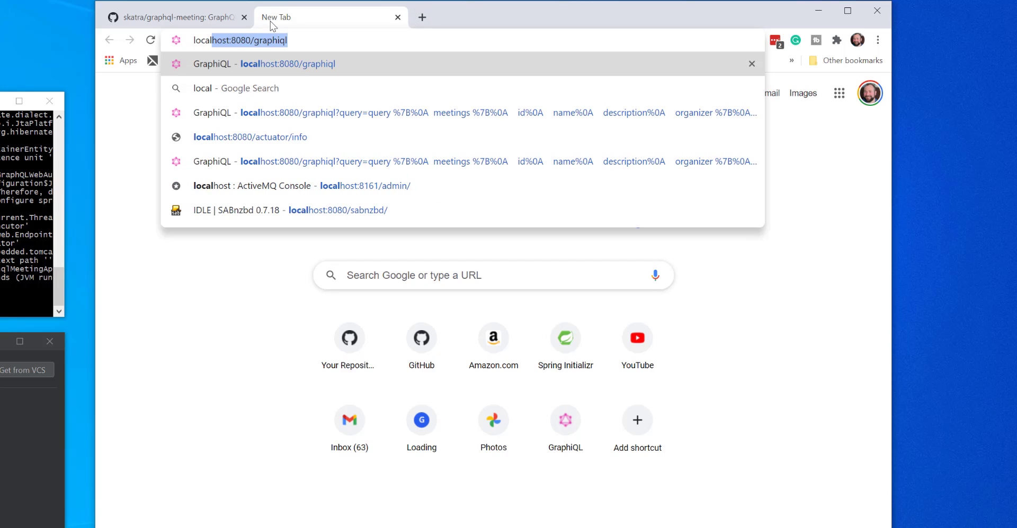
{"action": "key", "text": "Return"}
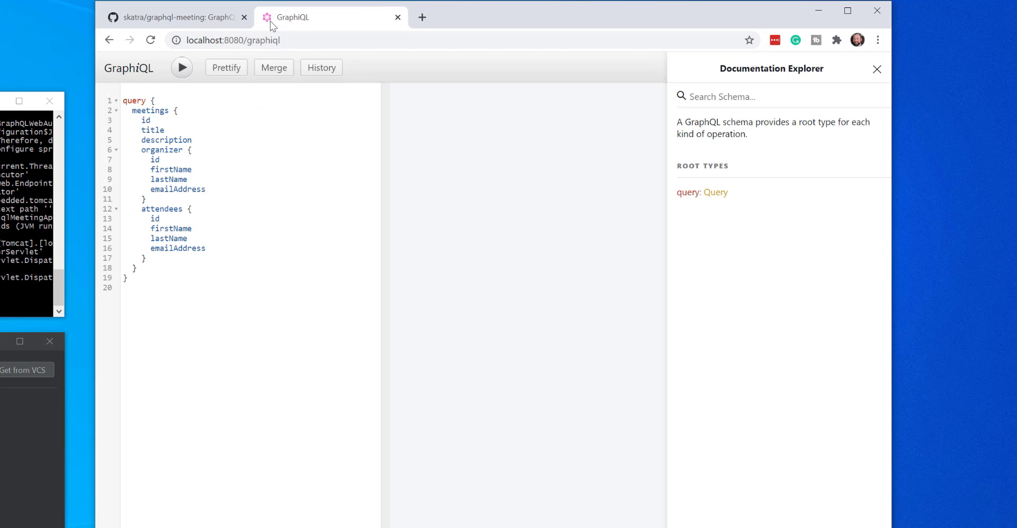
{"action": "left_click", "coordinate": [714, 193]}
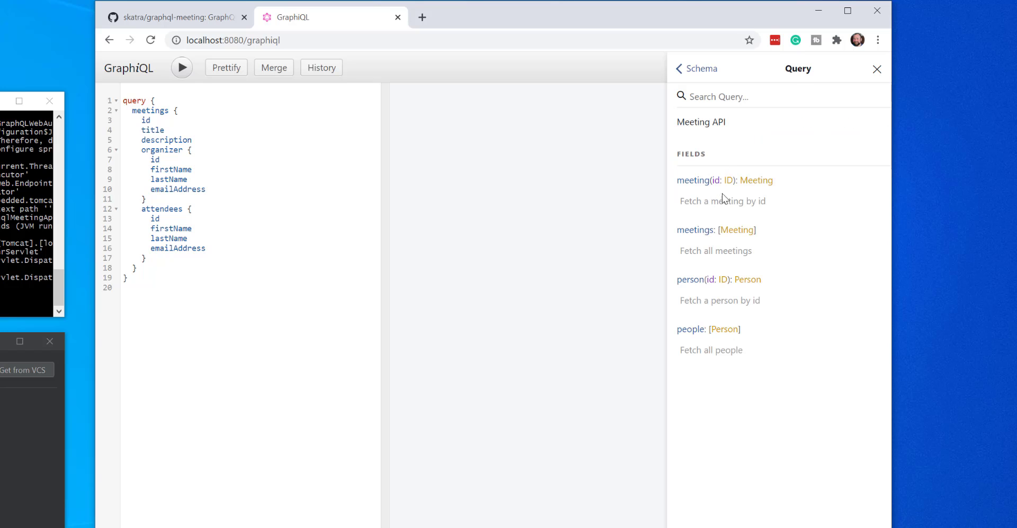
{"action": "left_click", "coordinate": [755, 181]}
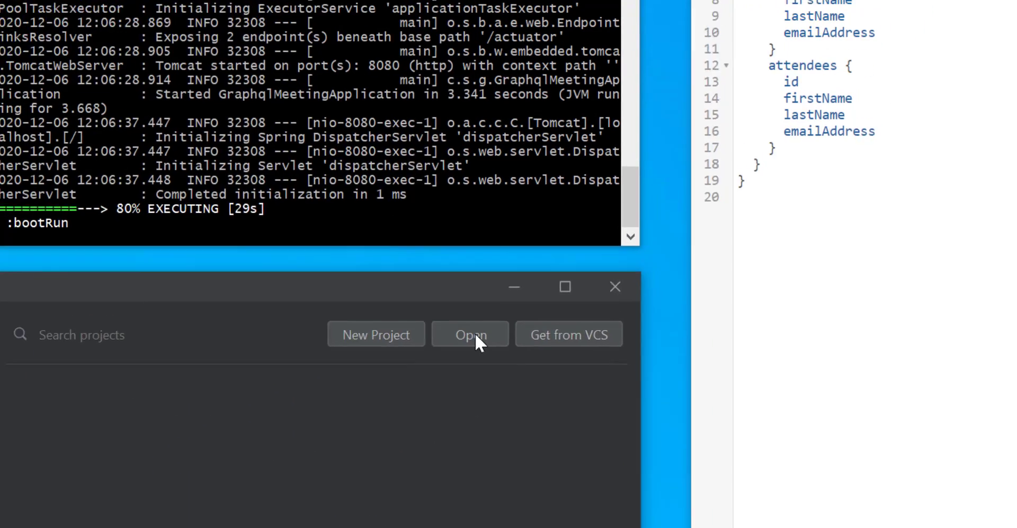
- Open C:\workspace\graphql-meeting as an existing project
{"action": "left_click", "coordinate": [474, 334]}
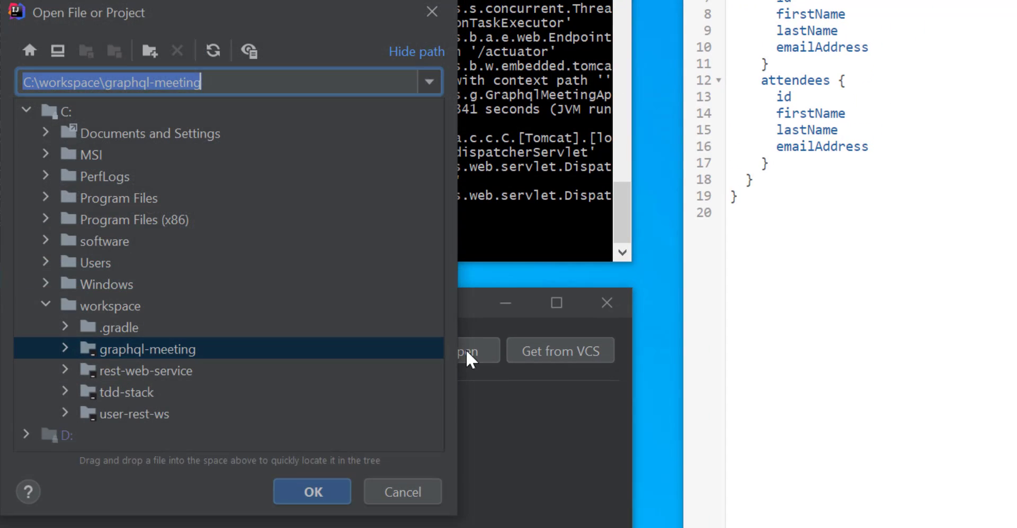
{"action": "left_click", "coordinate": [180, 347]}
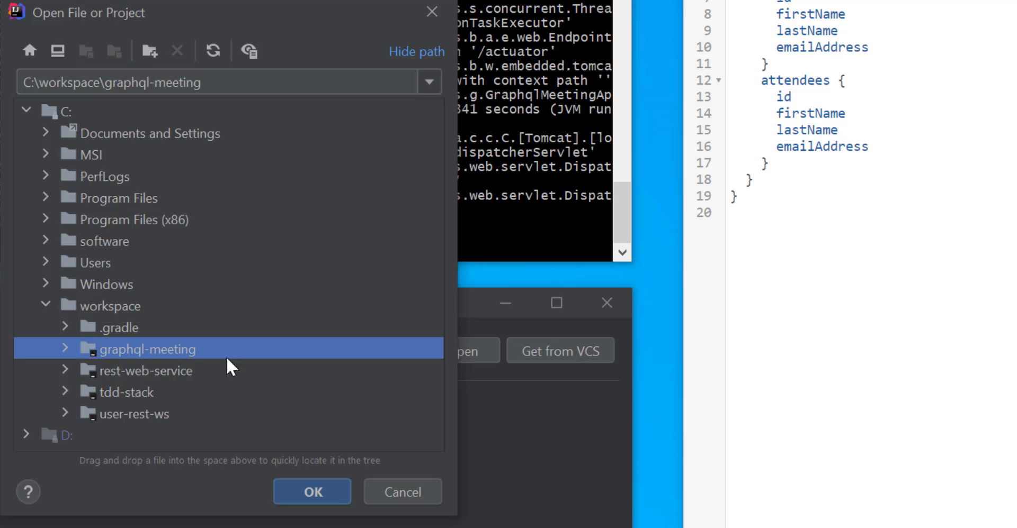
{"action": "left_click", "coordinate": [319, 488]}
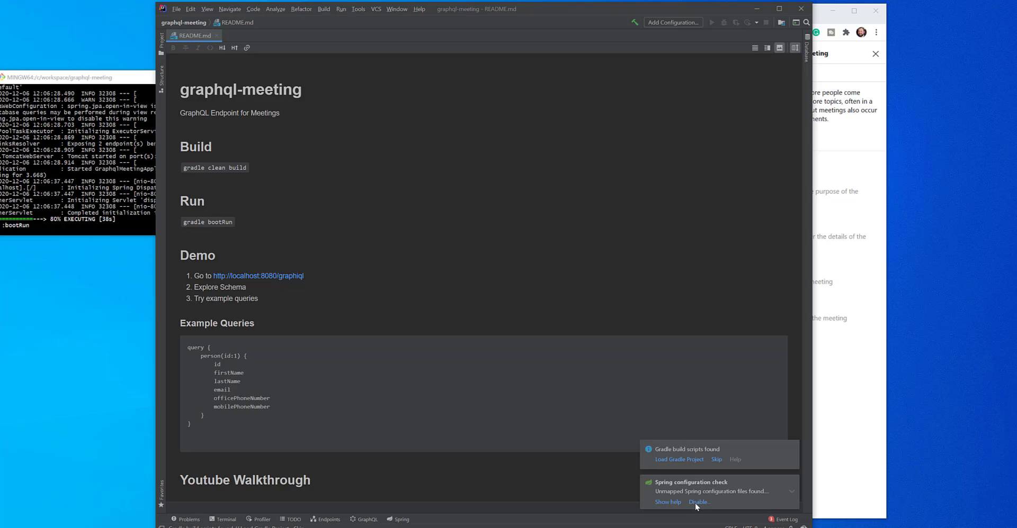
- Load the Gradle build scripts and enable Lombok annotation processing from the Event Log
{"action": "left_click", "coordinate": [679, 460]}
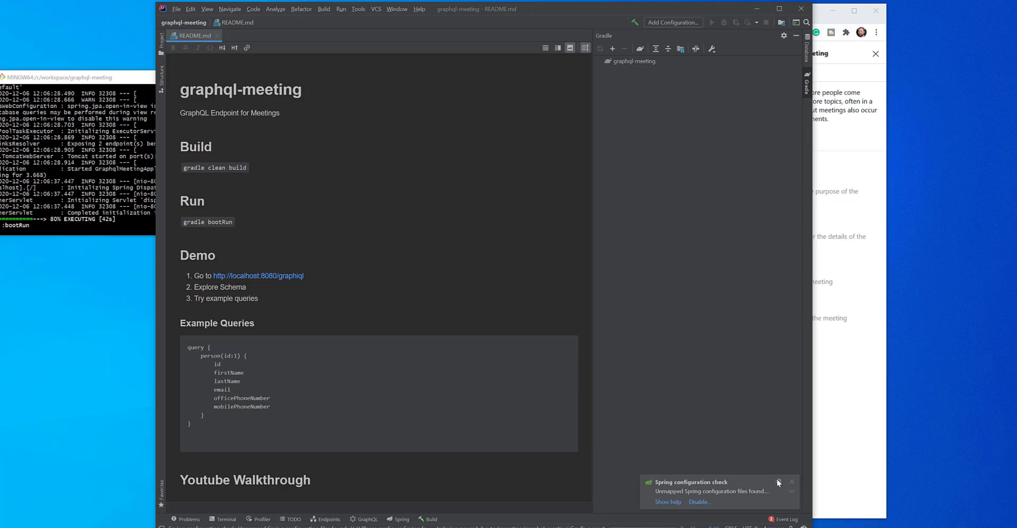
{"action": "left_click", "coordinate": [790, 481]}
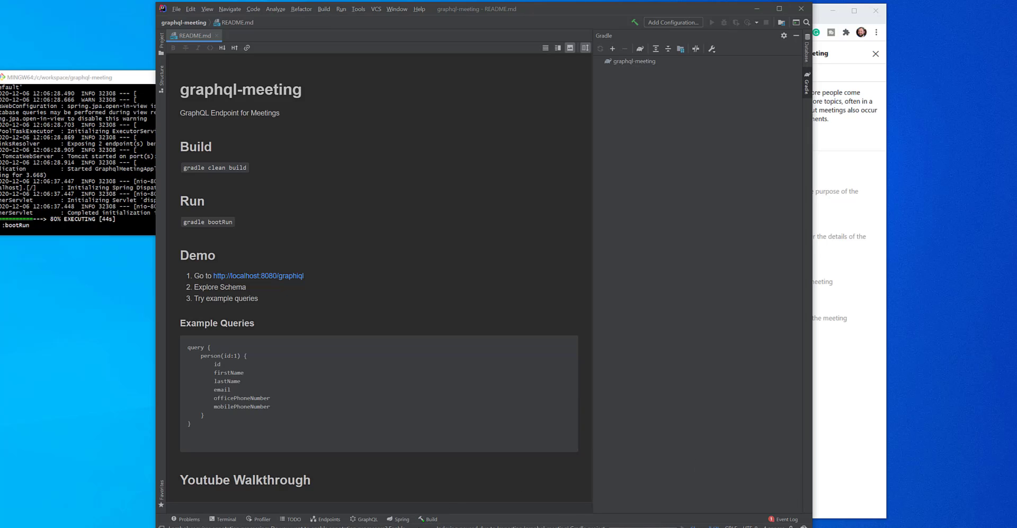
{"action": "left_click", "coordinate": [783, 519]}
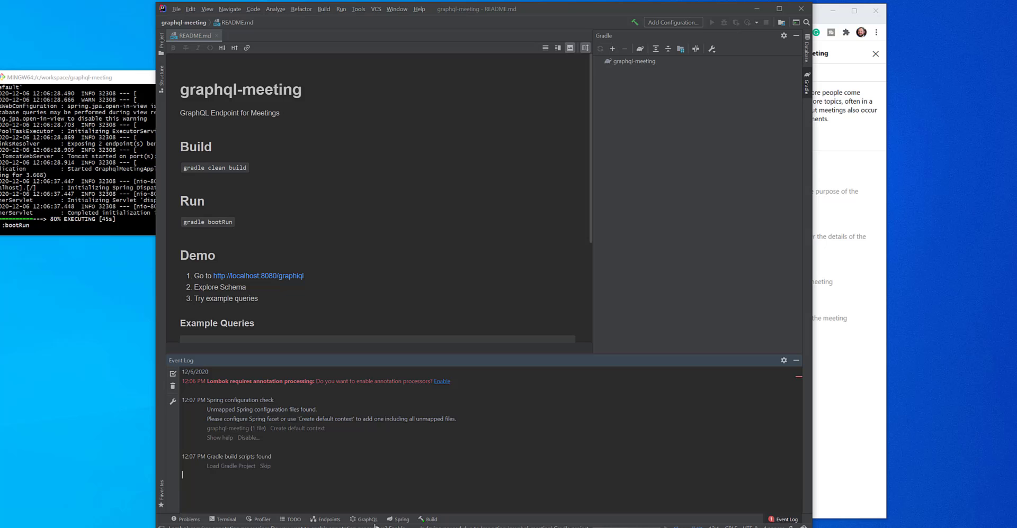
{"action": "left_click", "coordinate": [445, 382]}
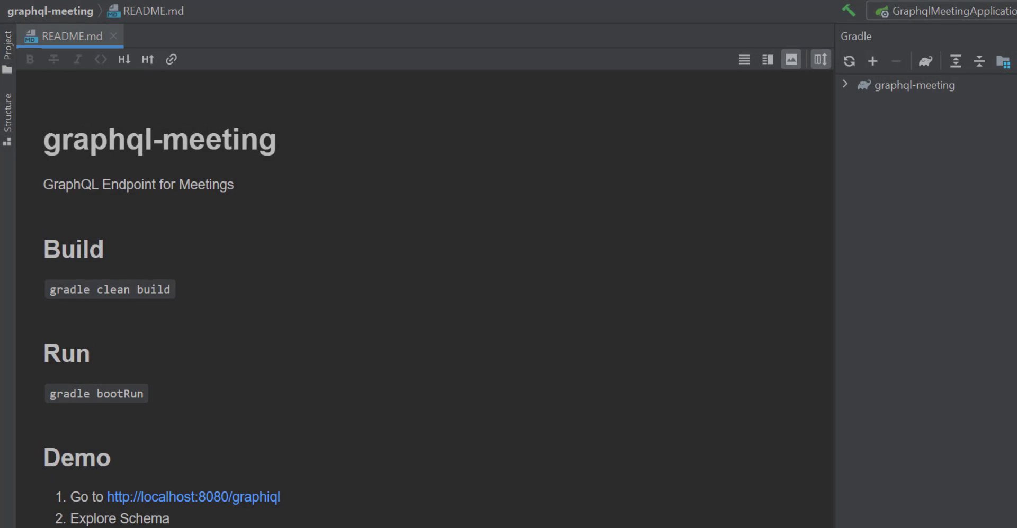
- Expand the project tree through src/main/java and resources/graphql to reveal the schema
{"action": "left_click", "coordinate": [7, 46]}
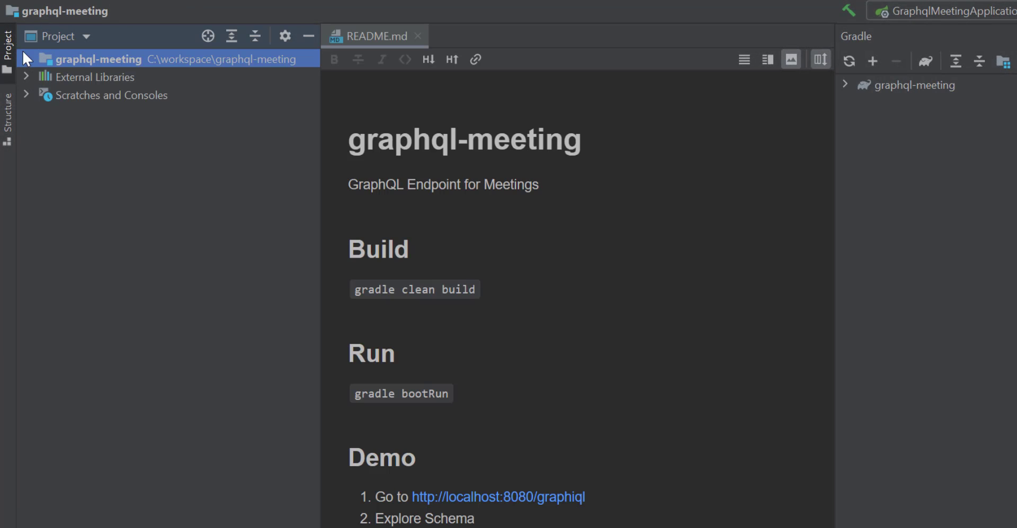
{"action": "left_click", "coordinate": [26, 59]}
{"action": "left_click", "coordinate": [42, 131]}
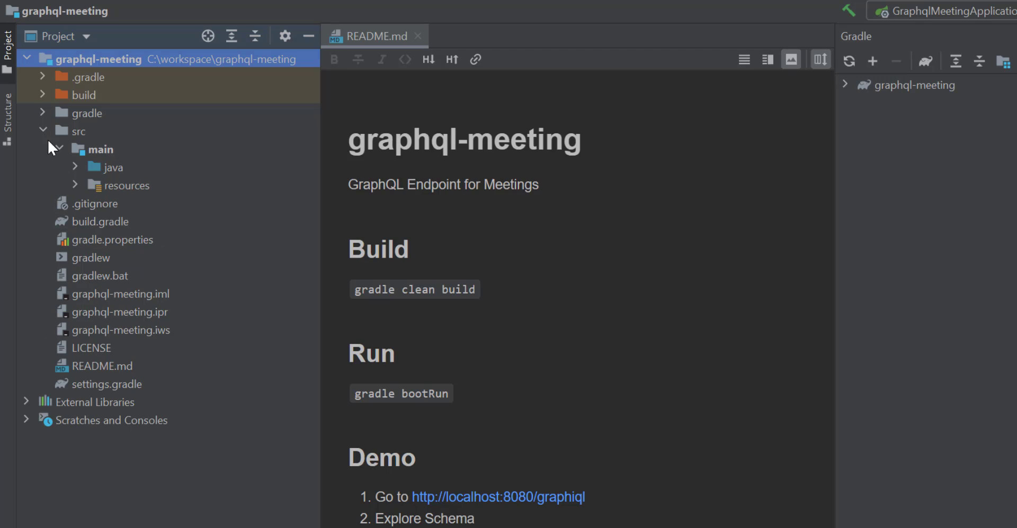
{"action": "left_click", "coordinate": [74, 167]}
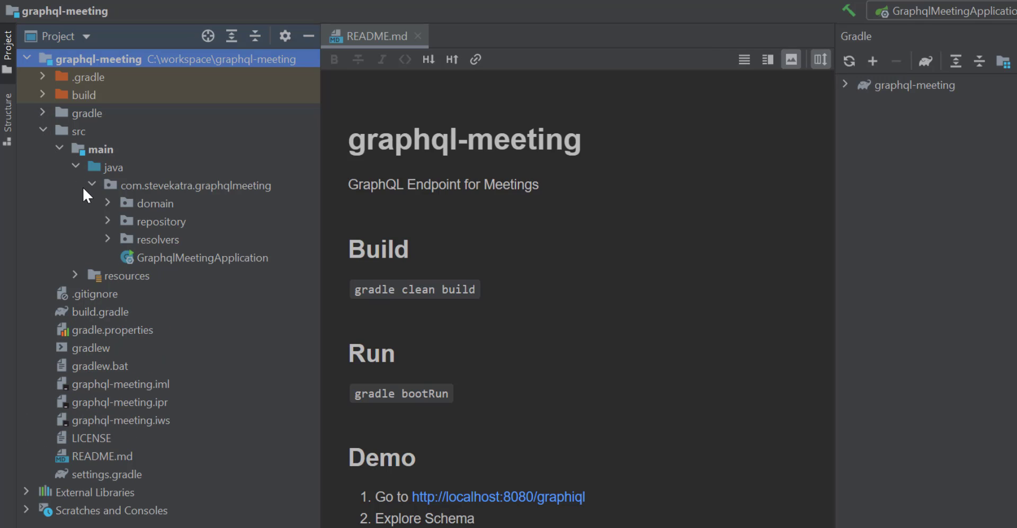
{"action": "left_click", "coordinate": [78, 274]}
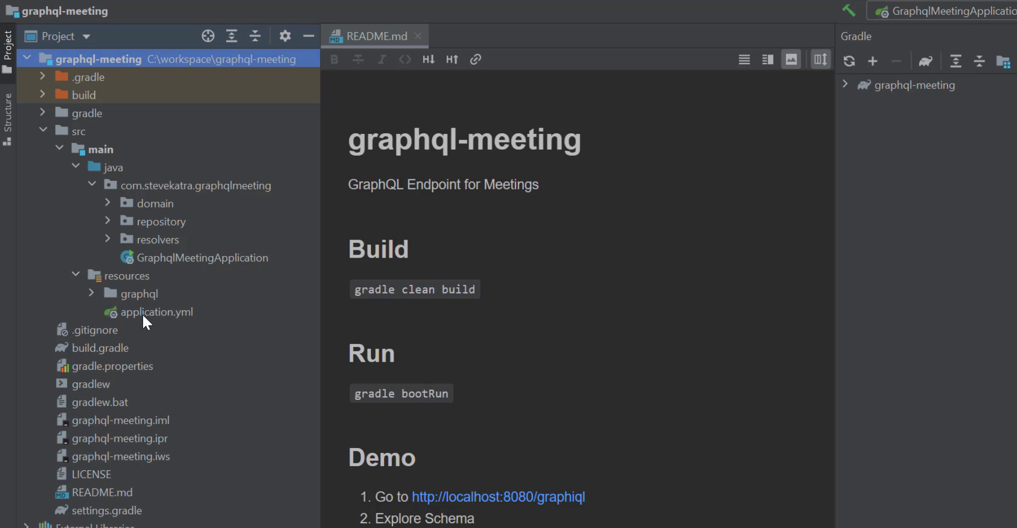
{"action": "left_click", "coordinate": [93, 293]}
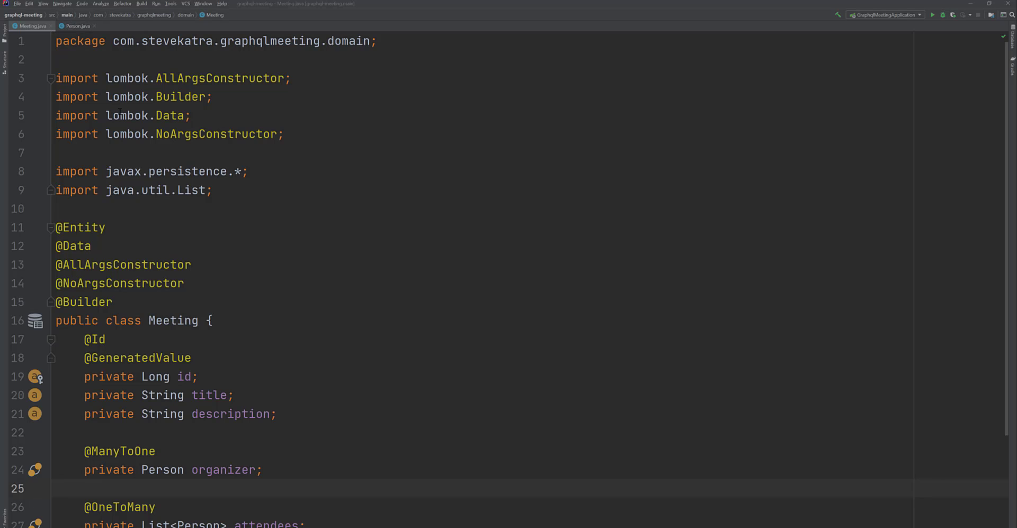
{"action": "scroll", "coordinate": [121, 111], "scroll_direction": "down", "scroll_amount": 6}
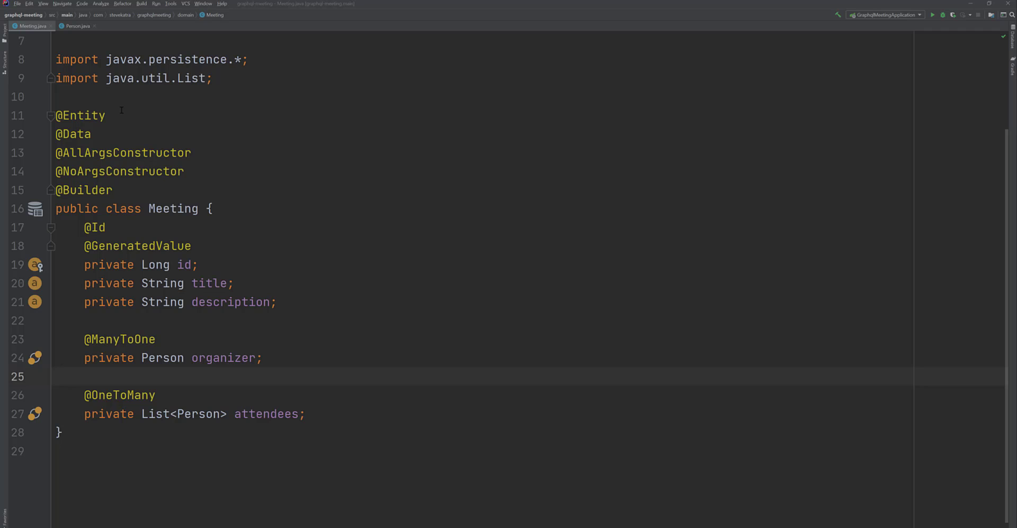
{"action": "scroll", "coordinate": [122, 110], "scroll_direction": "up", "scroll_amount": 3}
{"action": "scroll", "coordinate": [121, 110], "scroll_direction": "up", "scroll_amount": 3}
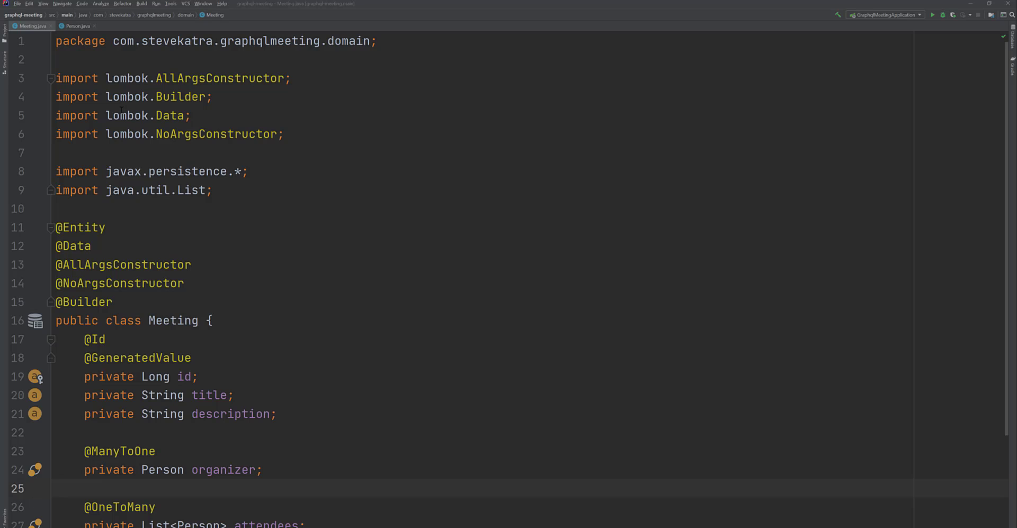
{"action": "scroll", "coordinate": [508, 278], "scroll_direction": "down", "scroll_amount": 3}
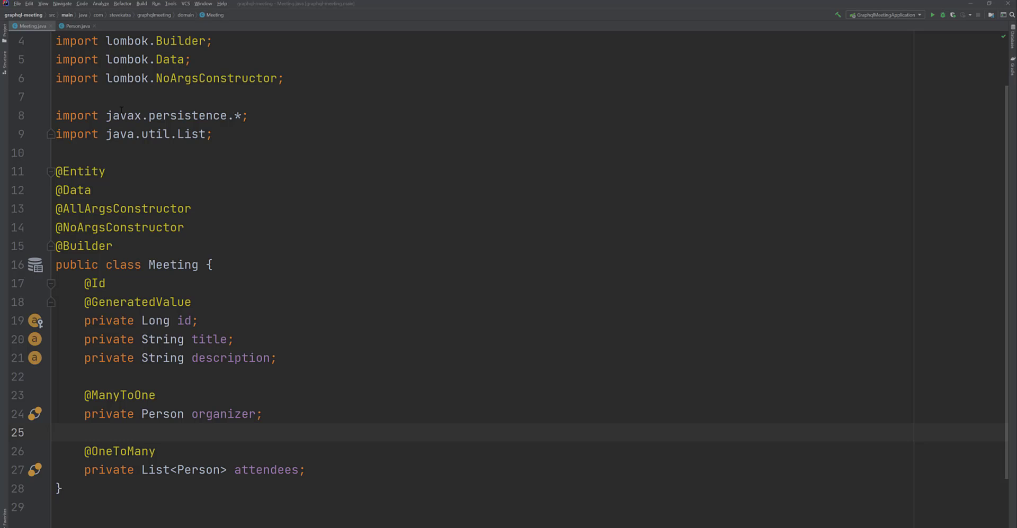
- Switch to the Person entity class after reviewing Meeting.java
{"action": "left_click", "coordinate": [79, 24]}
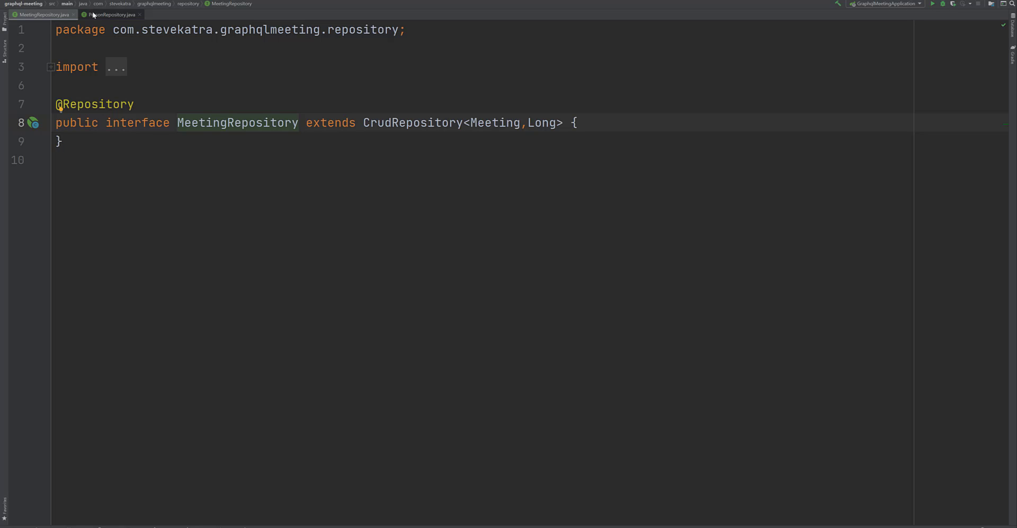
- Switch to the PersonRepository interface in the editor
{"action": "left_click", "coordinate": [93, 14]}
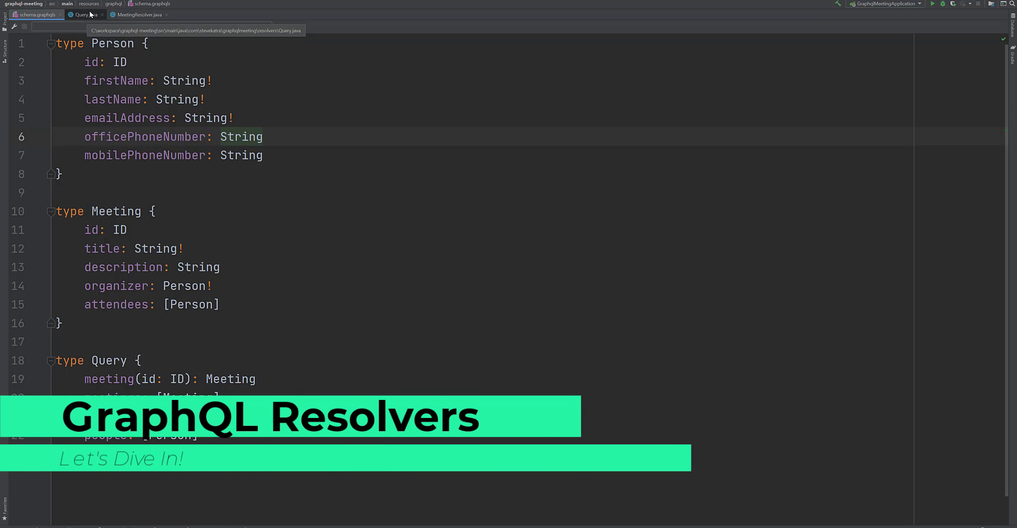
- Show Query.java with its meetings() and people() method bodies unfolded
{"action": "left_click", "coordinate": [87, 14]}
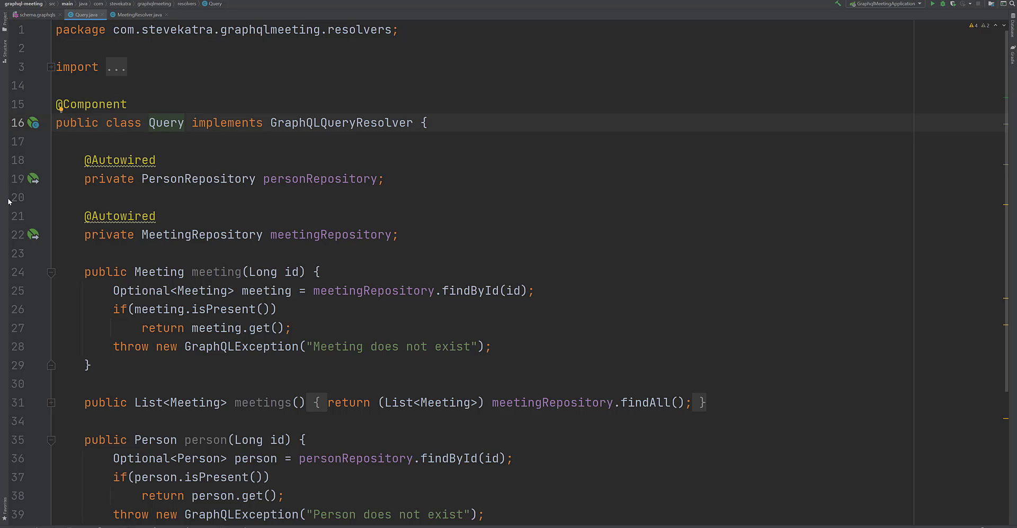
{"action": "left_click", "coordinate": [51, 403]}
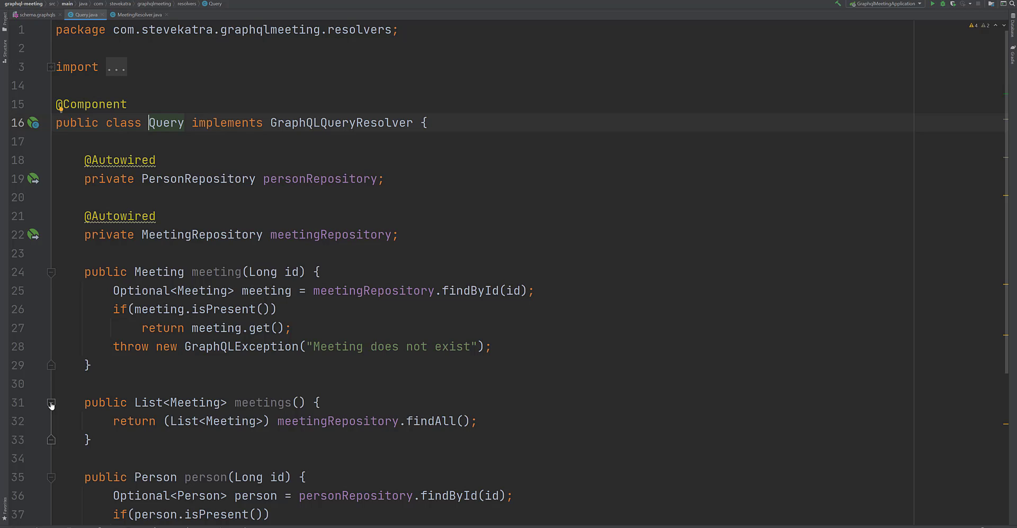
{"action": "scroll", "coordinate": [52, 405], "scroll_direction": "down", "scroll_amount": 4}
{"action": "scroll", "coordinate": [52, 406], "scroll_direction": "down", "scroll_amount": 4}
{"action": "scroll", "coordinate": [52, 406], "scroll_direction": "down", "scroll_amount": 4}
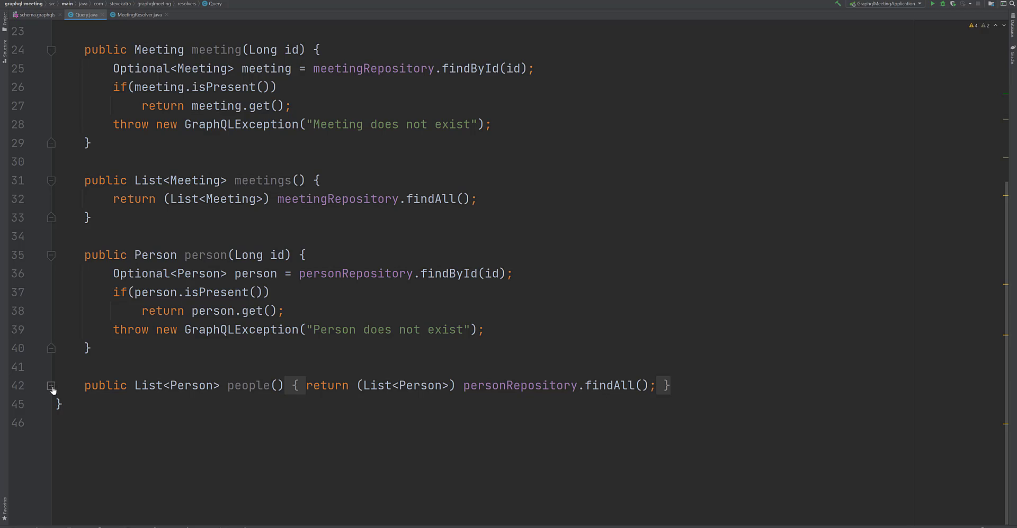
{"action": "left_click", "coordinate": [51, 387]}
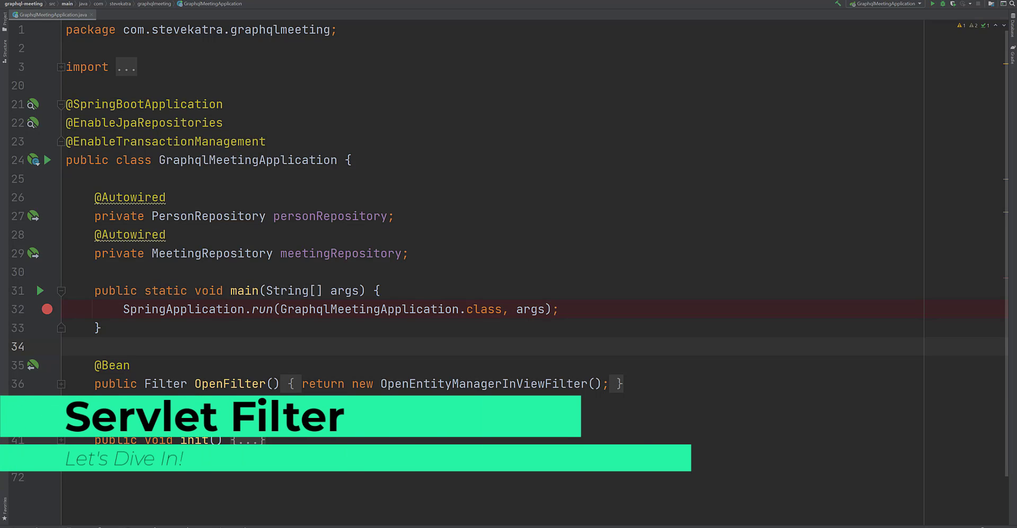
- Unfold the OpenFilter() bean body in GraphqlMeetingApplication
{"action": "left_click", "coordinate": [61, 383]}
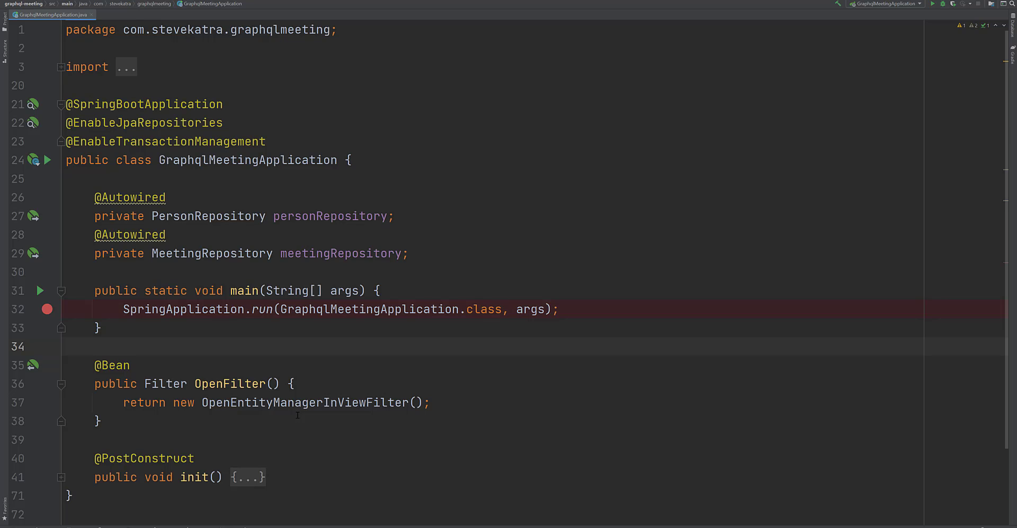
- View the OpenEntityManagerInViewFilter class source, then return to GraphqlMeetingApplication
{"action": "left_click", "coordinate": [300, 403], "text": "ctrl"}
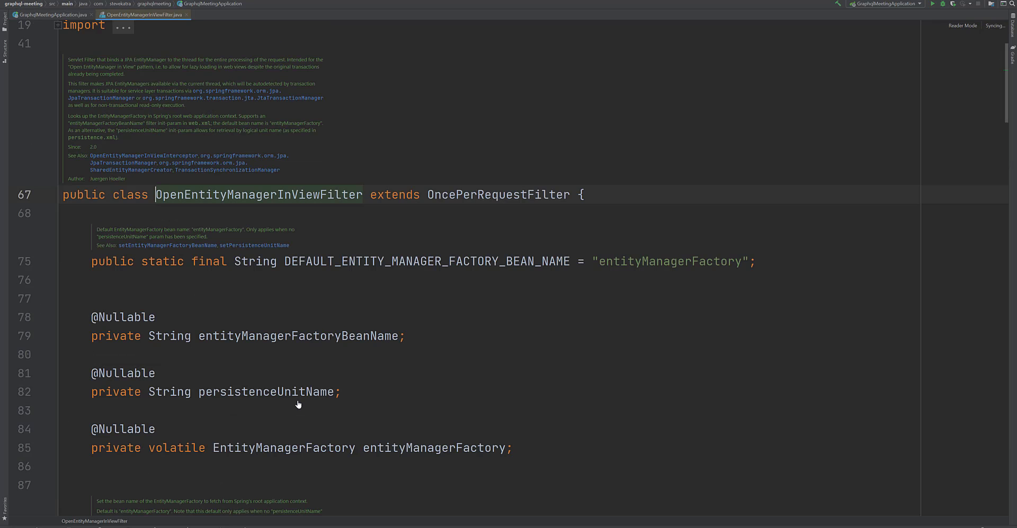
{"action": "scroll", "coordinate": [125, 107], "scroll_direction": "down", "scroll_amount": 3}
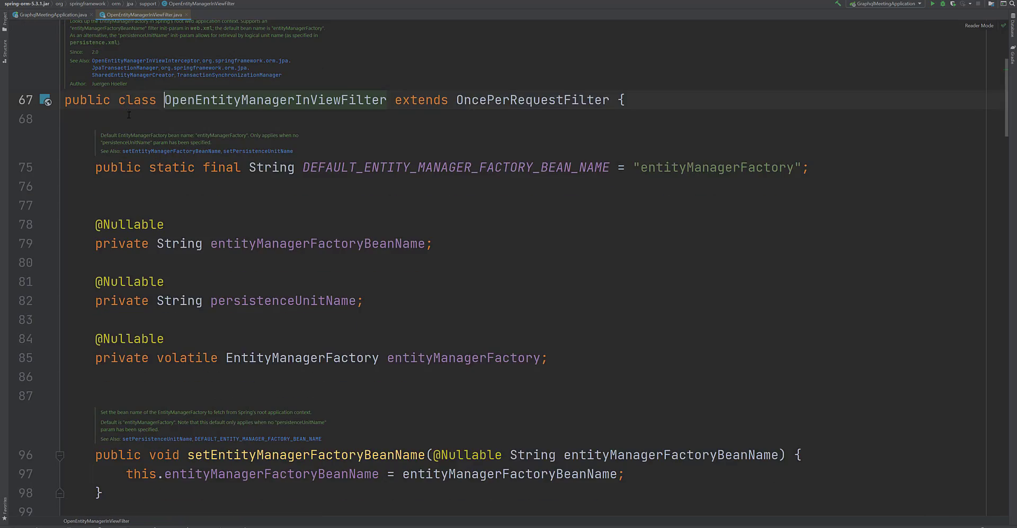
{"action": "scroll", "coordinate": [126, 107], "scroll_direction": "up", "scroll_amount": 1}
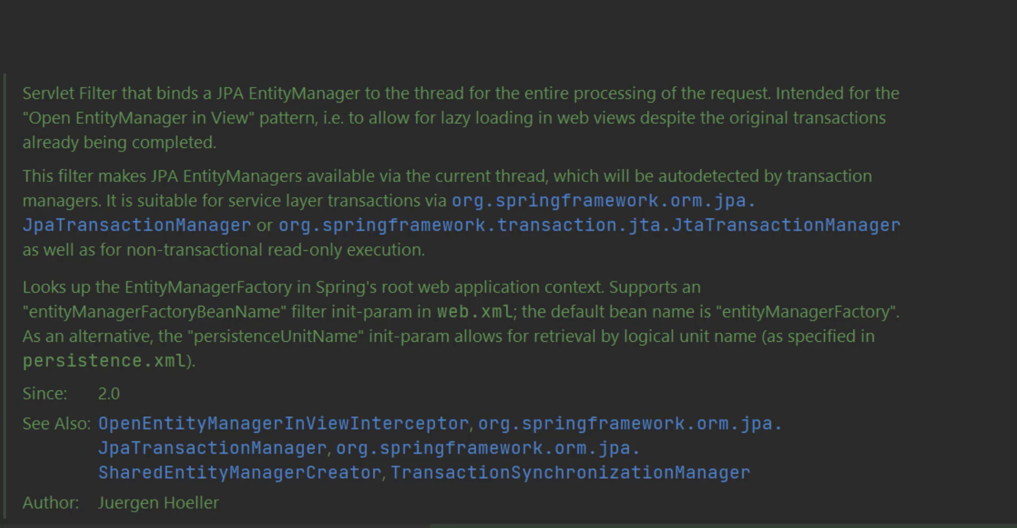
{"action": "left_click", "coordinate": [49, 3]}
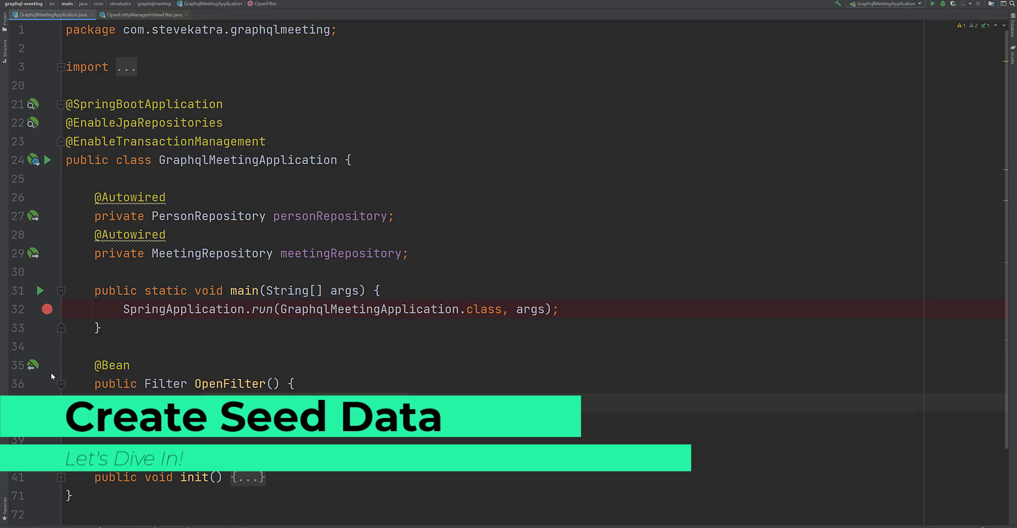
- Expand the folded init() method seeding two people and a meeting
{"action": "left_click", "coordinate": [64, 480]}
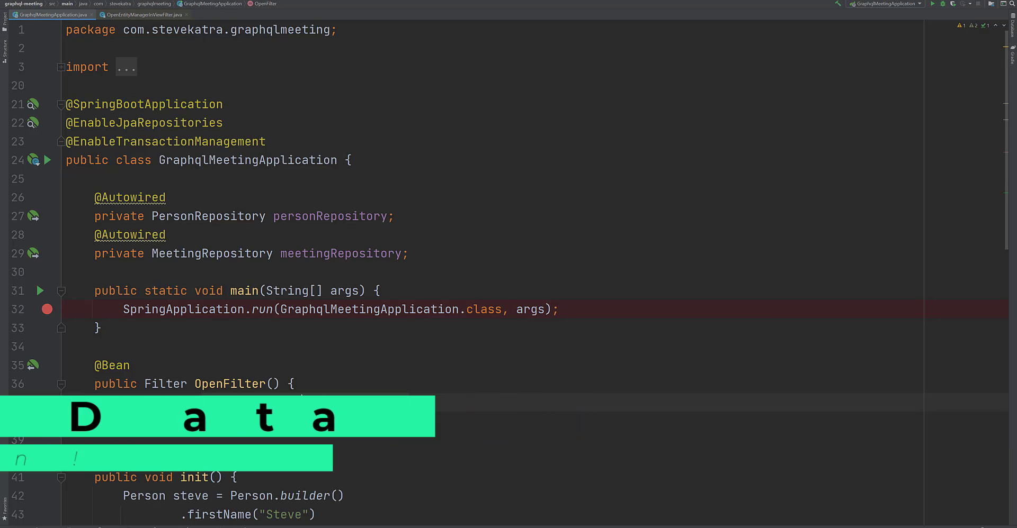
{"action": "scroll", "coordinate": [86, 462], "scroll_direction": "down", "scroll_amount": 3}
{"action": "scroll", "coordinate": [86, 462], "scroll_direction": "down", "scroll_amount": 3}
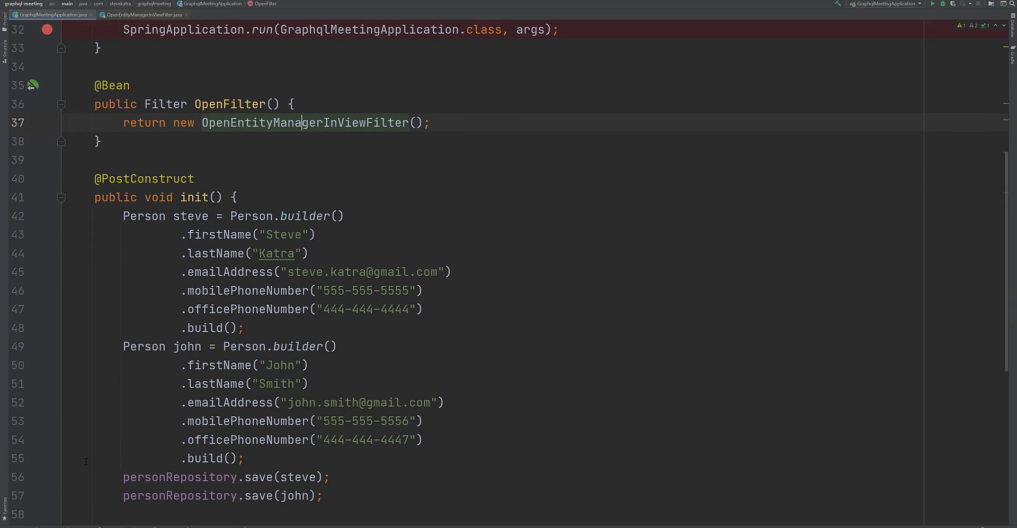
{"action": "scroll", "coordinate": [86, 462], "scroll_direction": "down", "scroll_amount": 3}
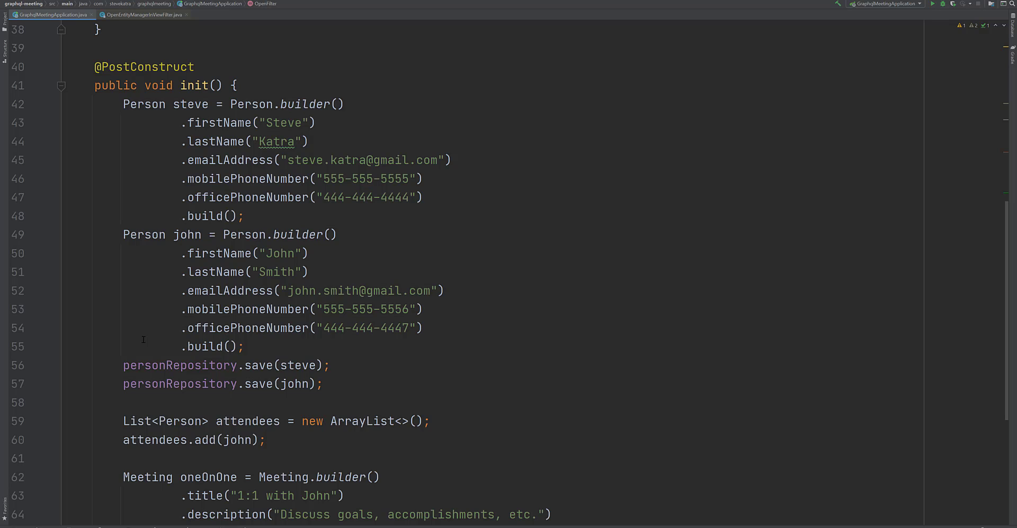
{"action": "scroll", "coordinate": [508, 278], "scroll_direction": "down", "scroll_amount": 3}
{"action": "scroll", "coordinate": [509, 277], "scroll_direction": "down", "scroll_amount": 3}
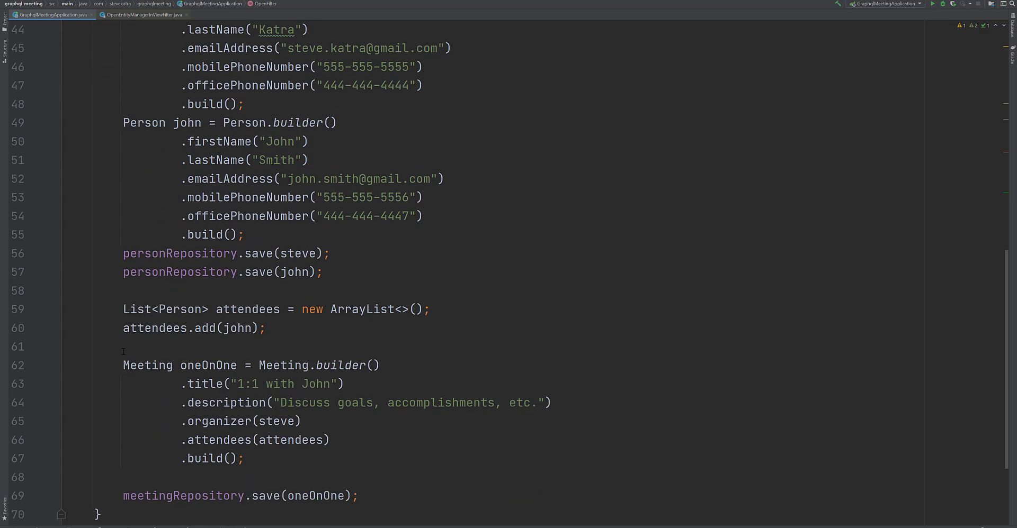
{"action": "scroll", "coordinate": [509, 277], "scroll_direction": "down", "scroll_amount": 3}
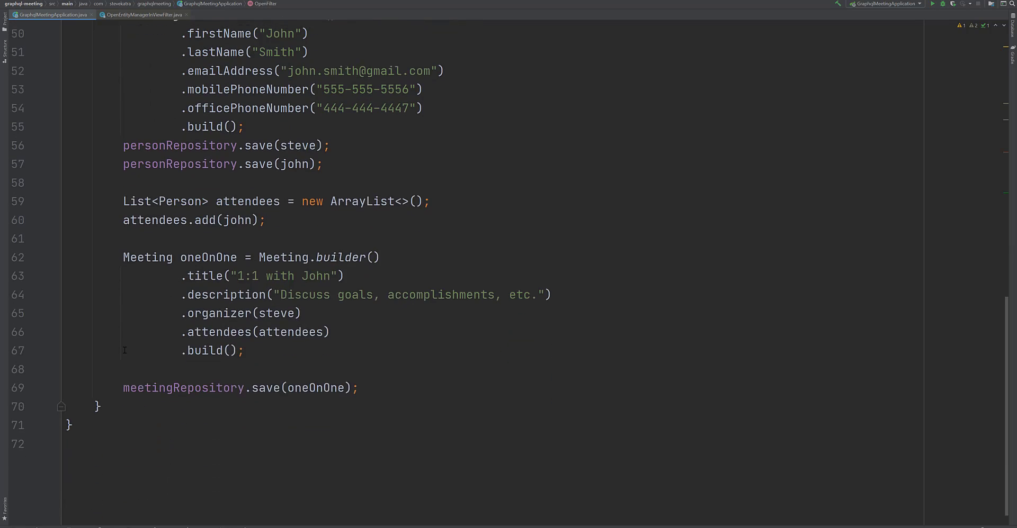
{"action": "scroll", "coordinate": [509, 277], "scroll_direction": "down", "scroll_amount": 3}
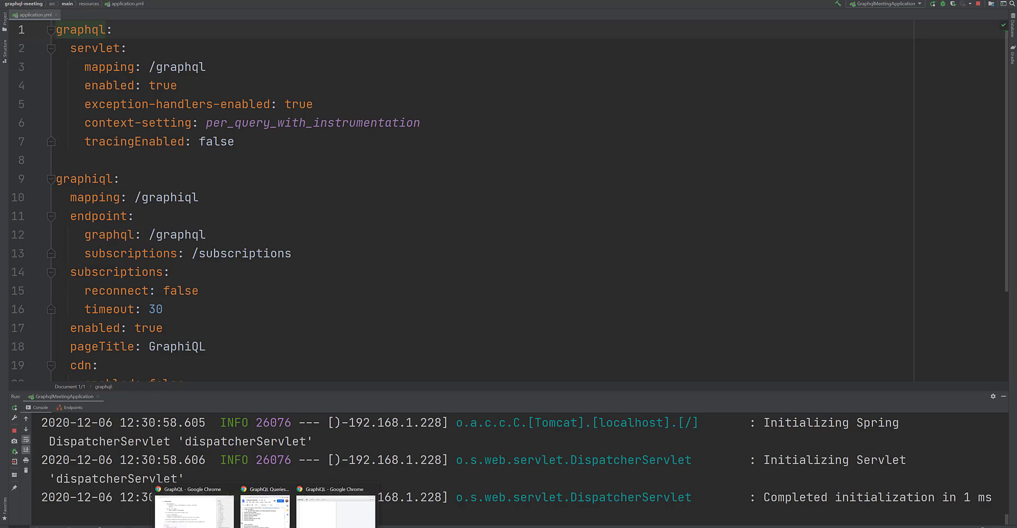
- Switch to the GraphiQL browser window and show the Documentation Explorer
{"action": "left_click", "coordinate": [334, 508]}
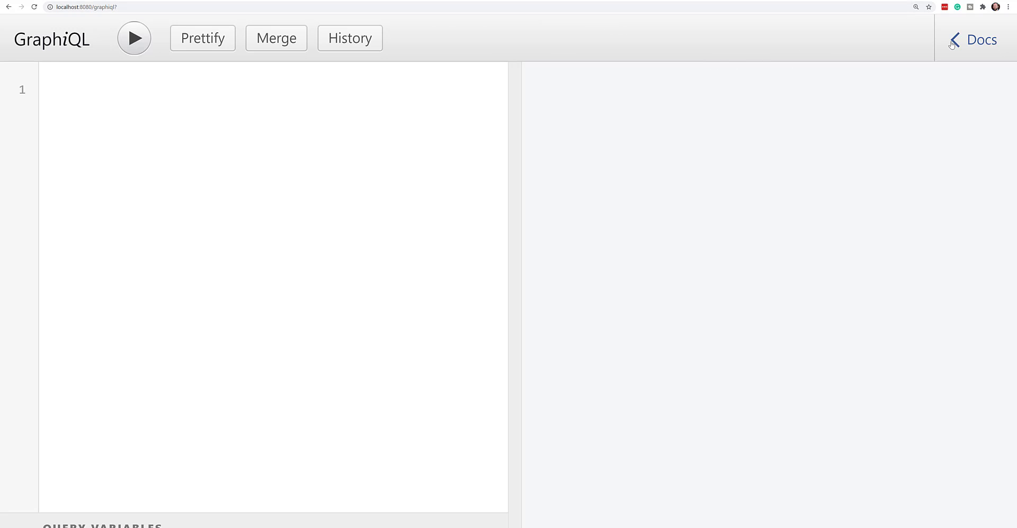
{"action": "left_click", "coordinate": [955, 44]}
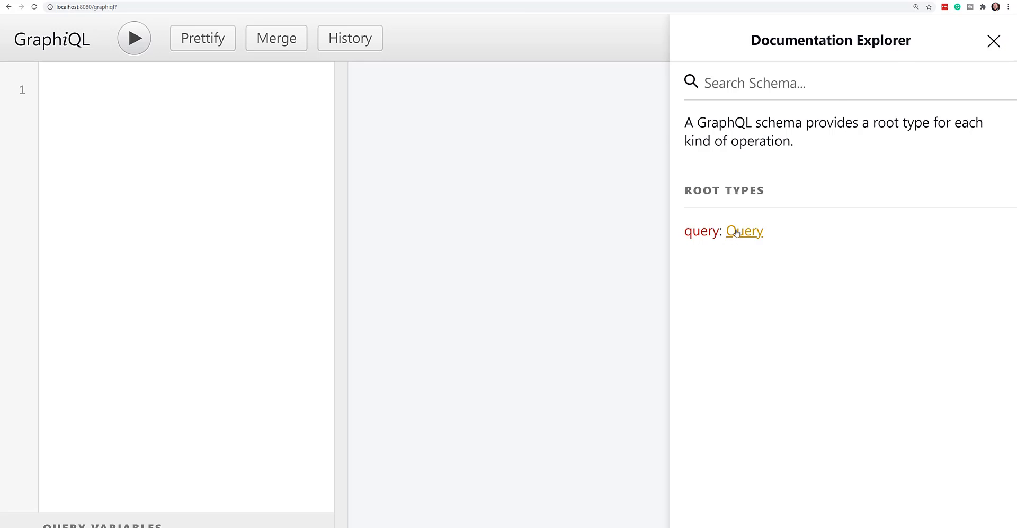
- Browse the Query, Meeting and Person type docs, then return and focus the empty editor
{"action": "left_click", "coordinate": [748, 233]}
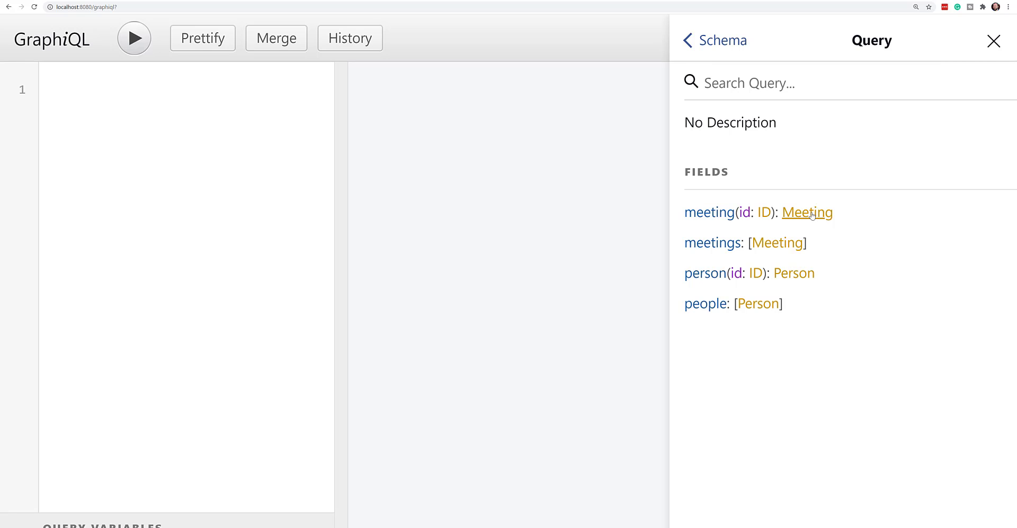
{"action": "left_click", "coordinate": [811, 215]}
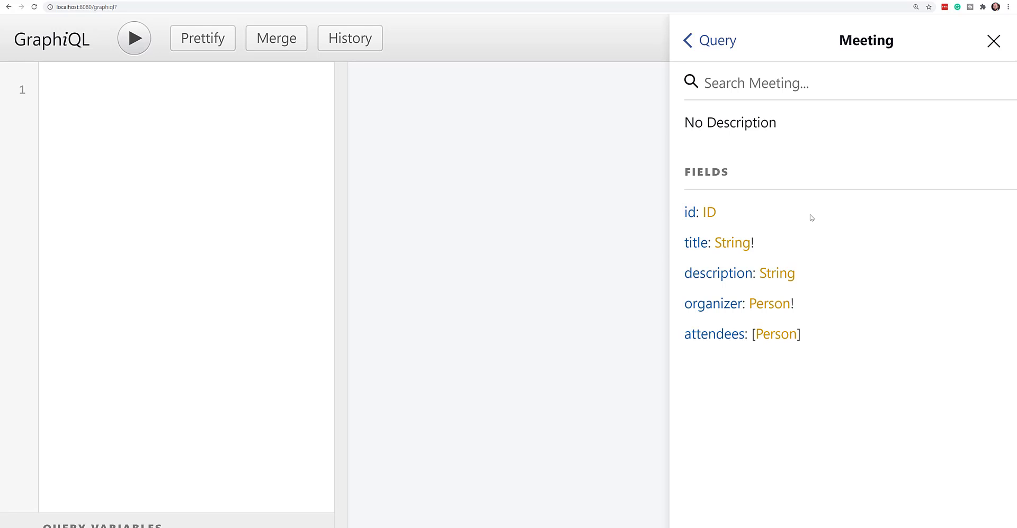
{"action": "left_click", "coordinate": [769, 304]}
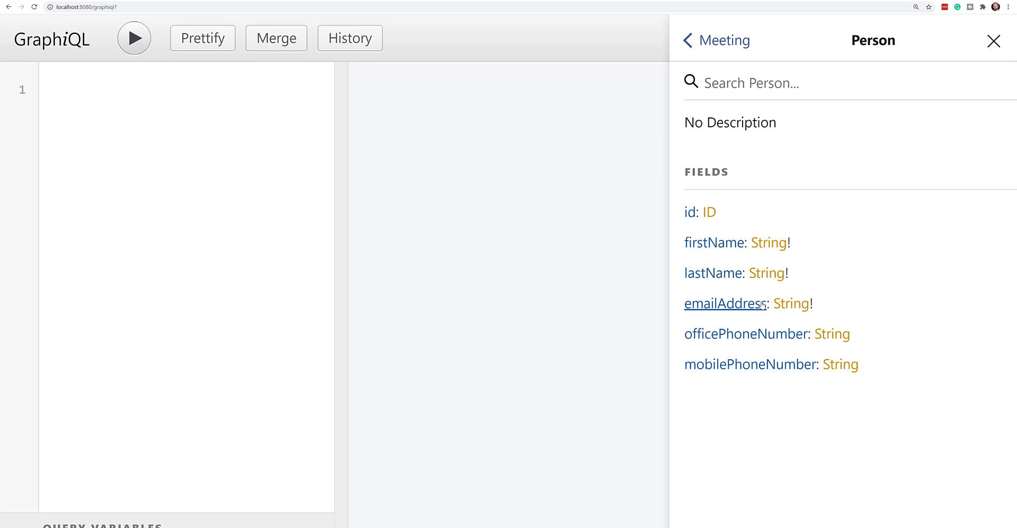
{"action": "left_click", "coordinate": [694, 41]}
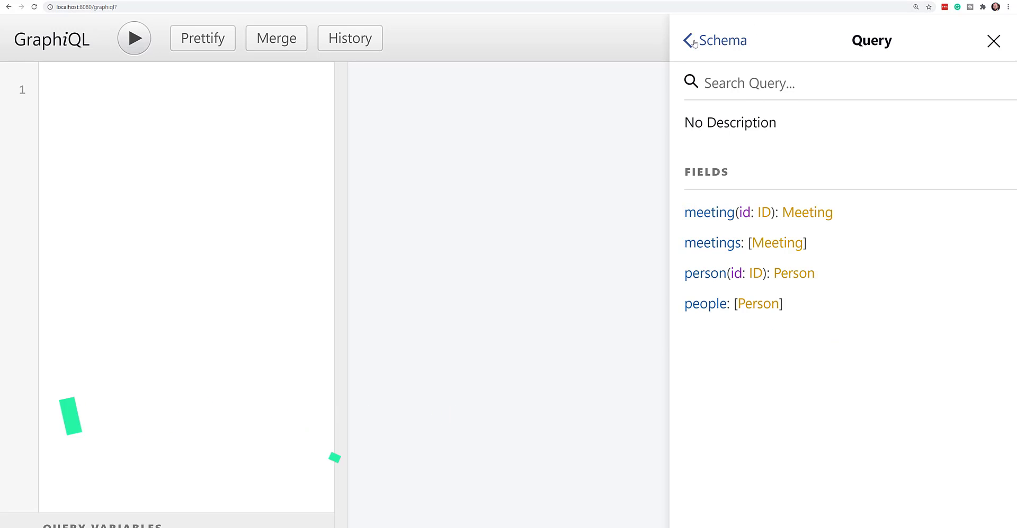
{"action": "left_click", "coordinate": [60, 92]}
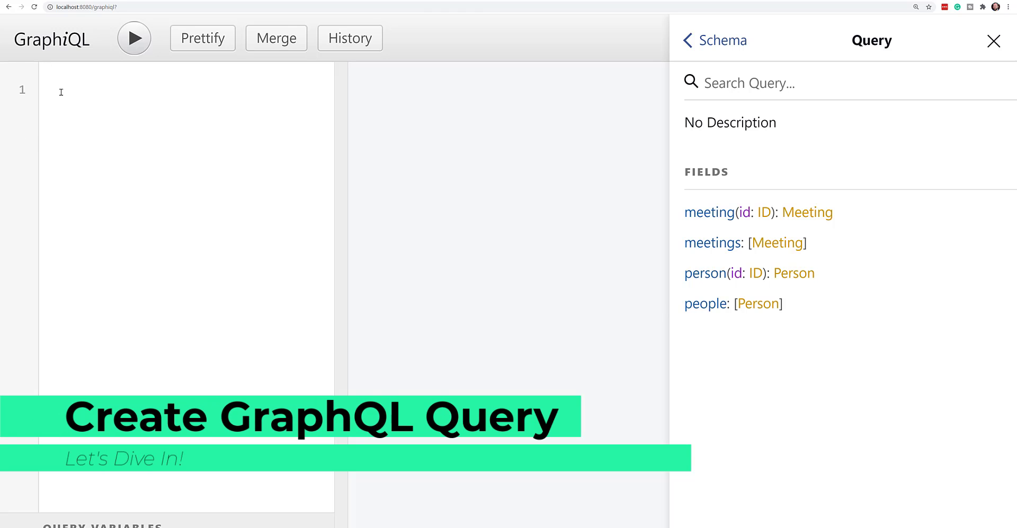
{"action": "type", "text": "query {"}
- Write query { people { id firstName lastName emailAddress officePhoneNumber mobilePhoneNumber } } using autocomplete
{"action": "key", "text": "Return"}
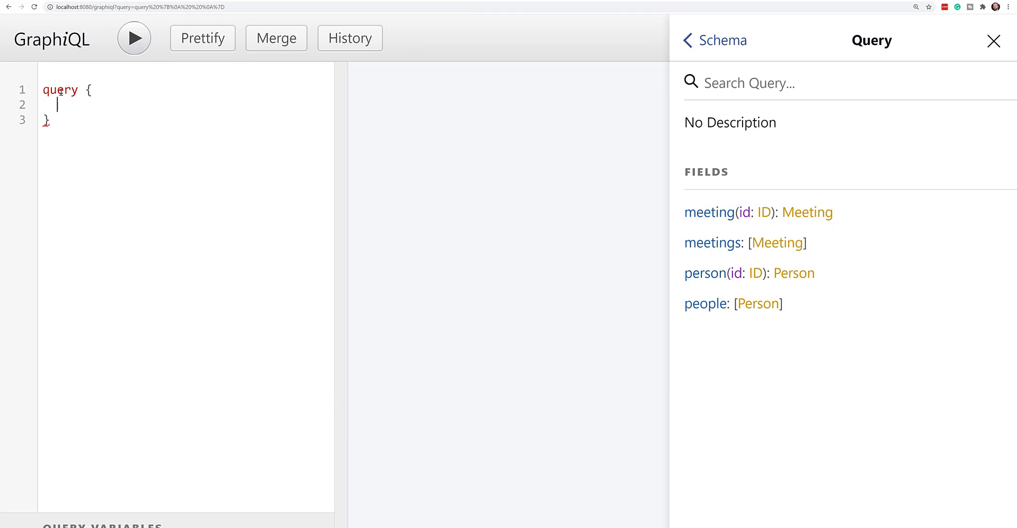
{"action": "type", "text": "peop"}
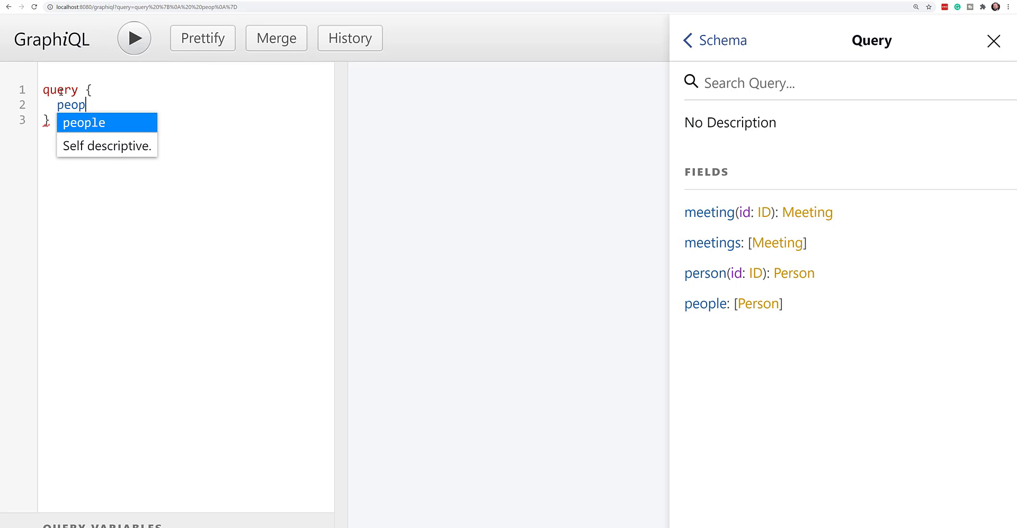
{"action": "type", "text": "le"}
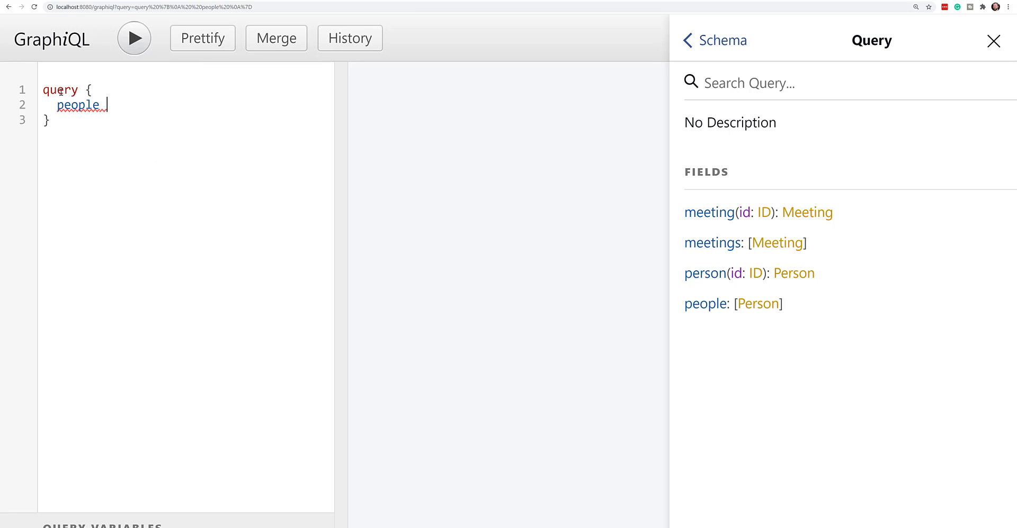
{"action": "type", "text": " {"}
{"action": "key", "text": "Return"}
{"action": "type", "text": "id"}
{"action": "key", "text": "Escape"}
{"action": "key", "text": "Return"}
{"action": "type", "text": "fi"}
{"action": "key", "text": "Tab"}
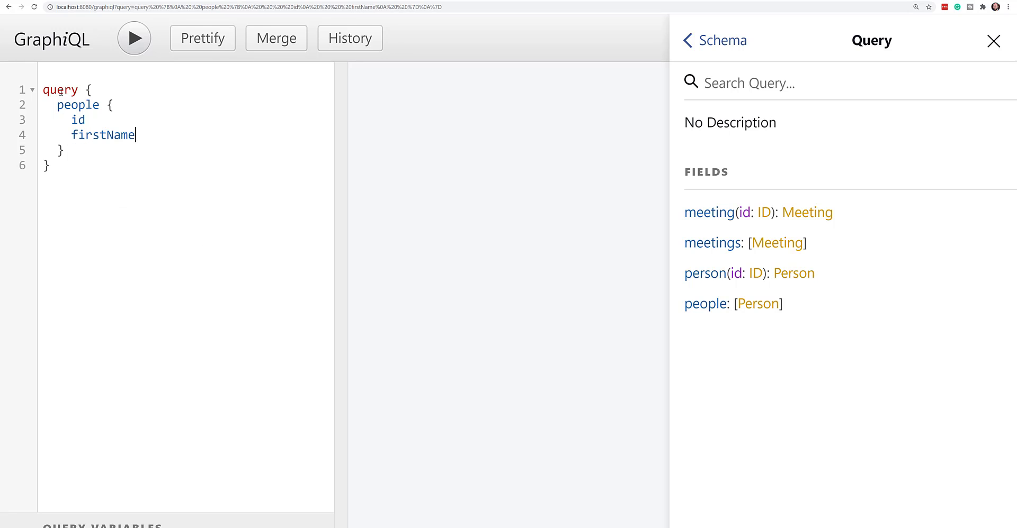
{"action": "key", "text": "Return"}
{"action": "type", "text": "la"}
{"action": "key", "text": "Tab"}
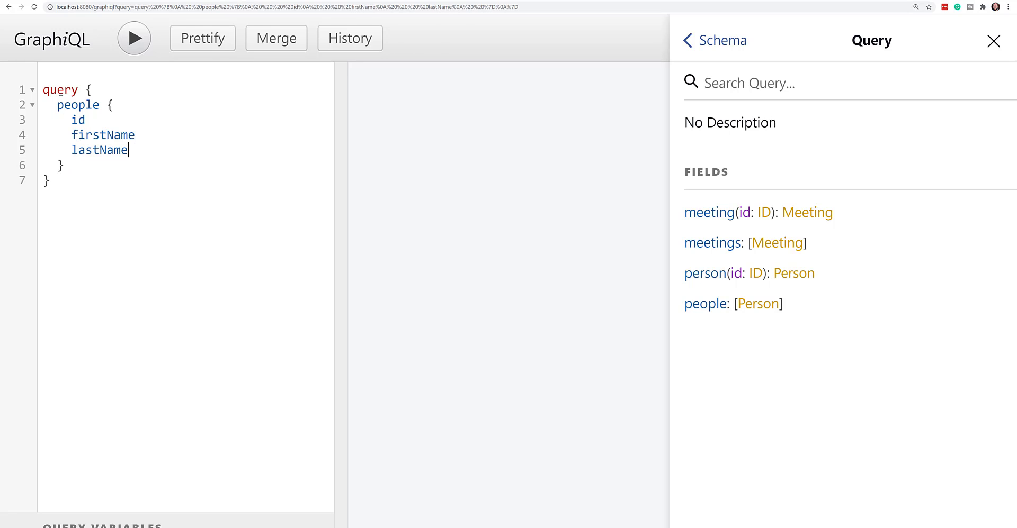
{"action": "key", "text": "Return"}
{"action": "type", "text": "em"}
{"action": "key", "text": "Tab"}
{"action": "key", "text": "Return"}
{"action": "type", "text": "o"}
{"action": "key", "text": "Tab"}
{"action": "key", "text": "Return"}
{"action": "type", "text": "m"}
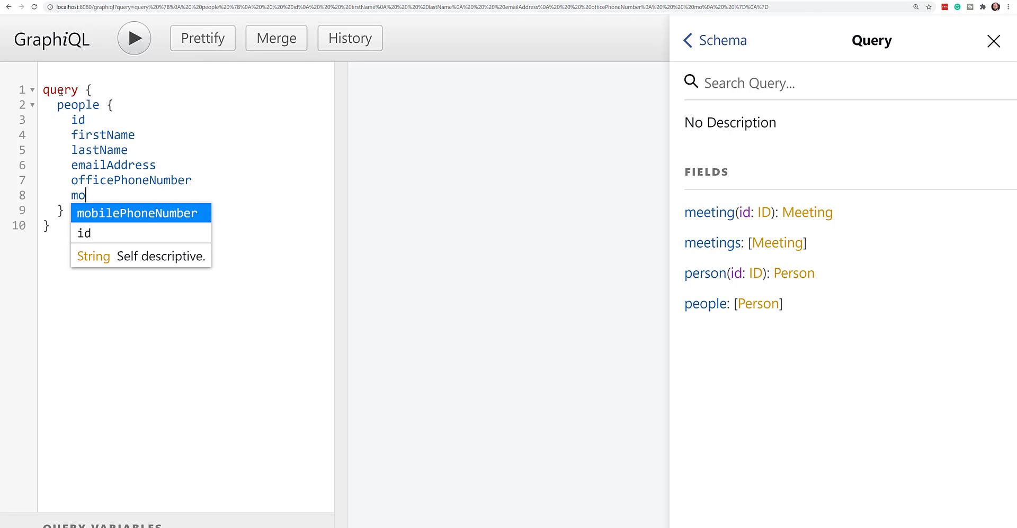
{"action": "key", "text": "Tab"}
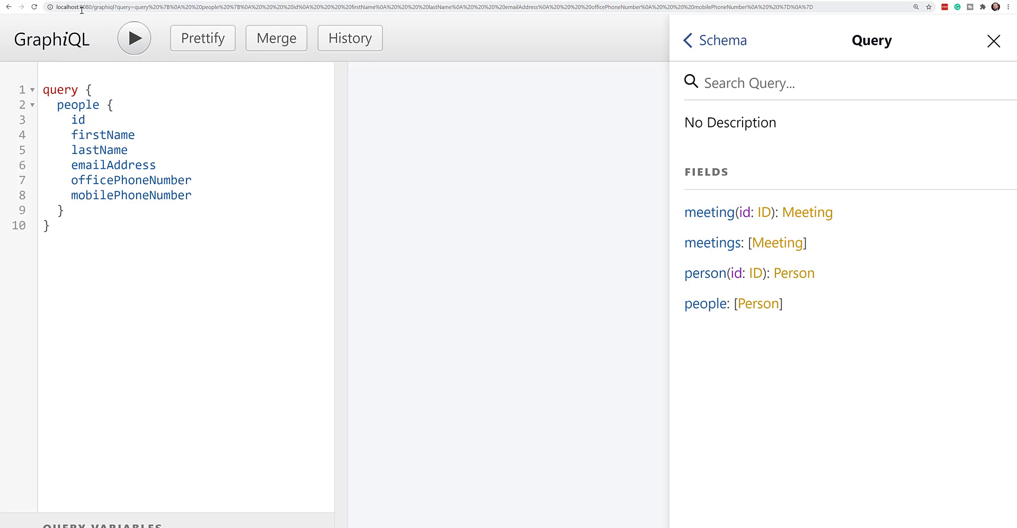
- Run the people query, delete the two phone number fields, and run it again
{"action": "left_click", "coordinate": [133, 38]}
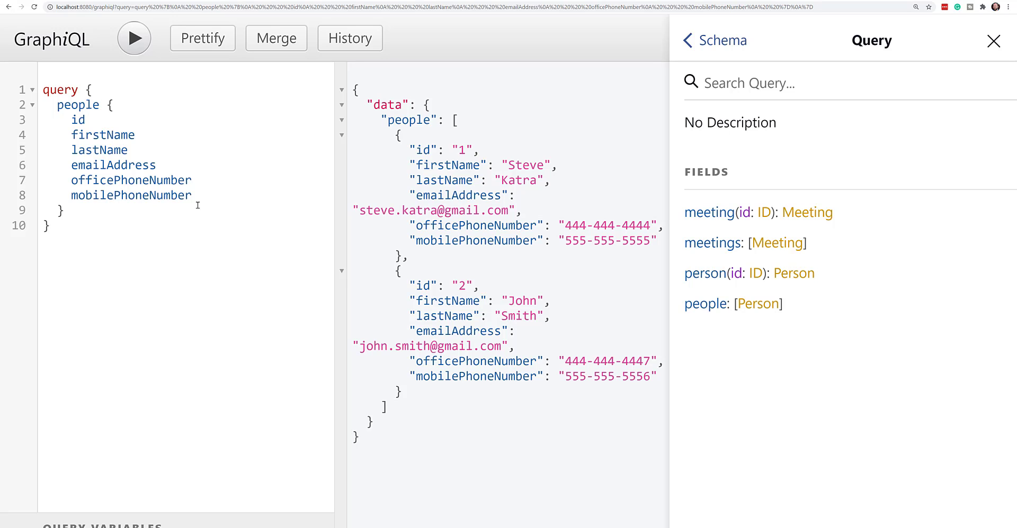
{"action": "left_click_drag", "start_coordinate": [192, 196], "coordinate": [172, 171]}
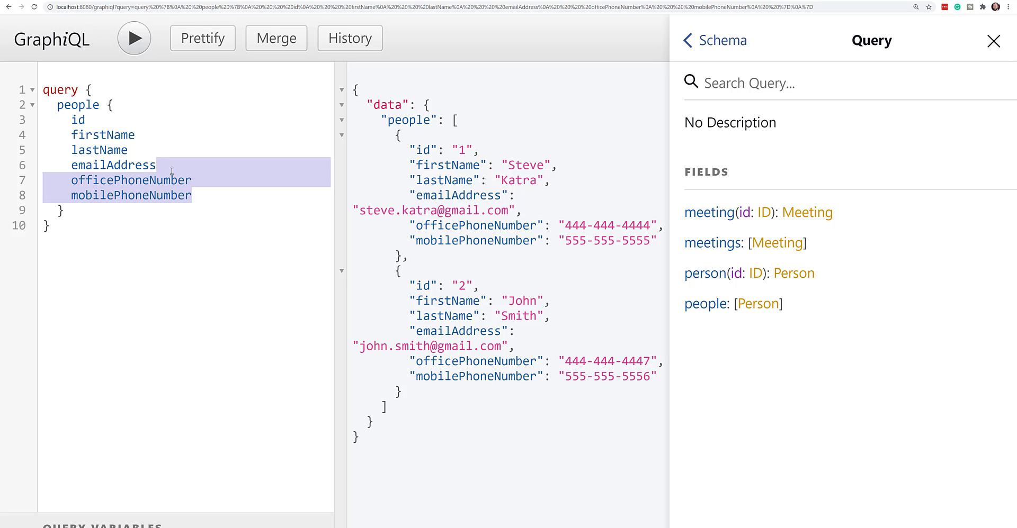
{"action": "key", "text": "BackSpace"}
{"action": "left_click", "coordinate": [135, 38]}
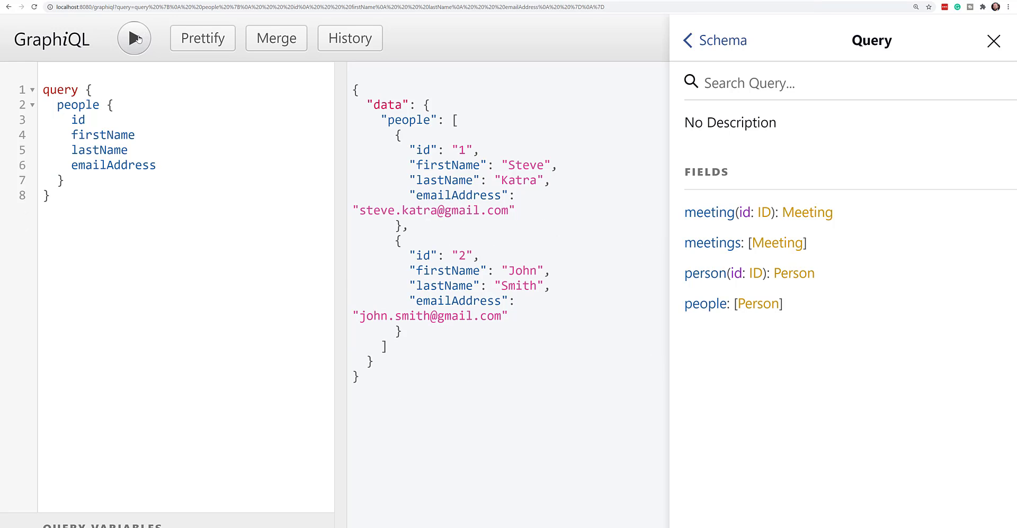
{"action": "left_click", "coordinate": [72, 135]}
{"action": "type", "text": "first:"}
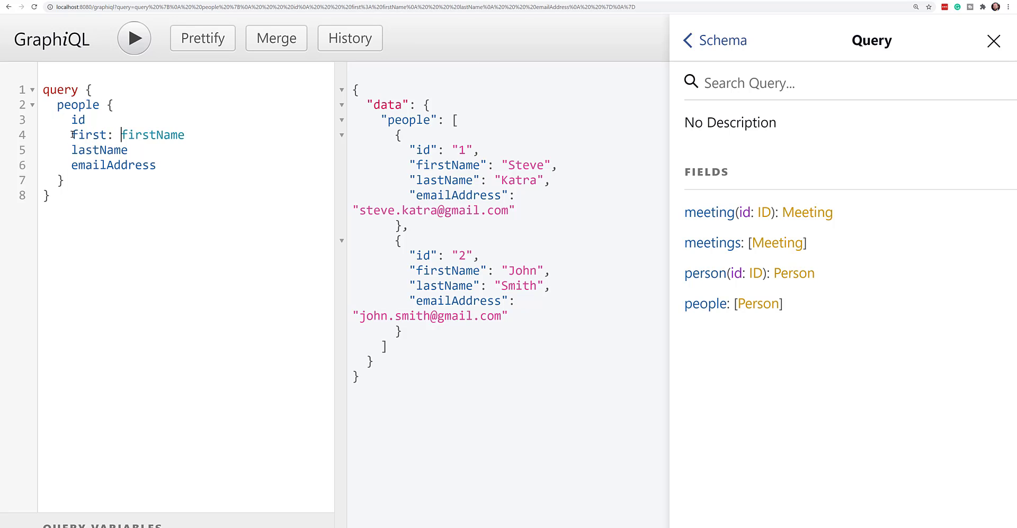
- Alias firstName, lastName and emailAddress as first, last and email, run it, then select the query body
{"action": "key", "text": "Down"}
{"action": "key", "text": "Home"}
{"action": "type", "text": "last:"}
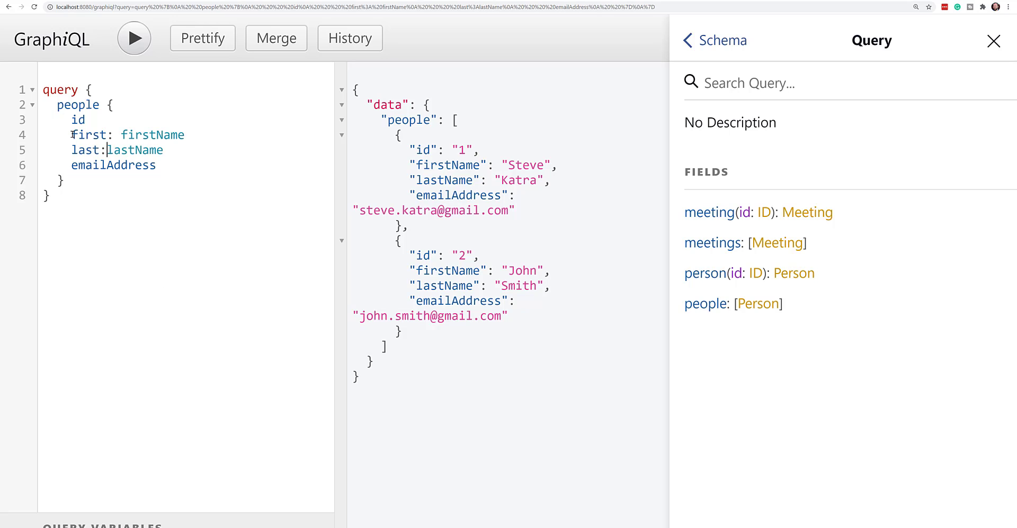
{"action": "key", "text": "Down"}
{"action": "key", "text": "Home"}
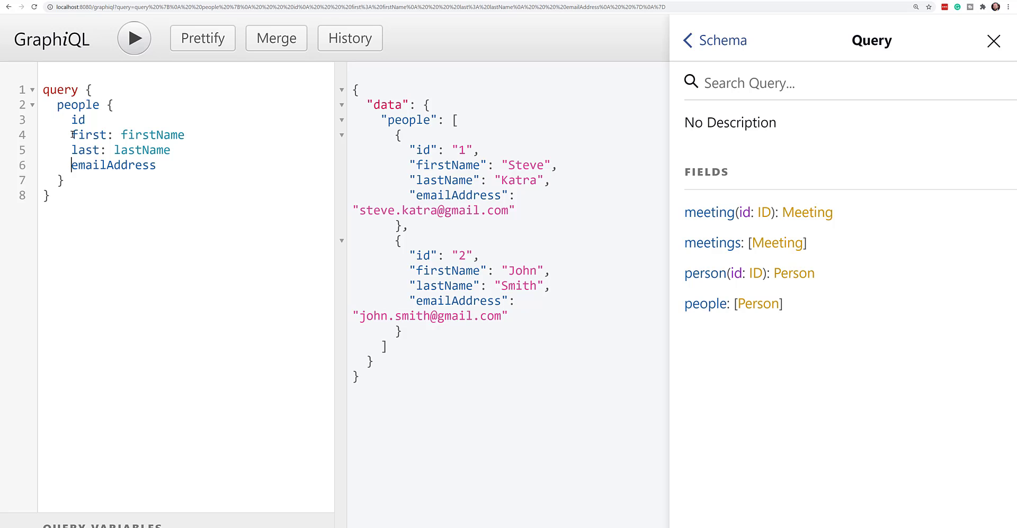
{"action": "type", "text": "email:"}
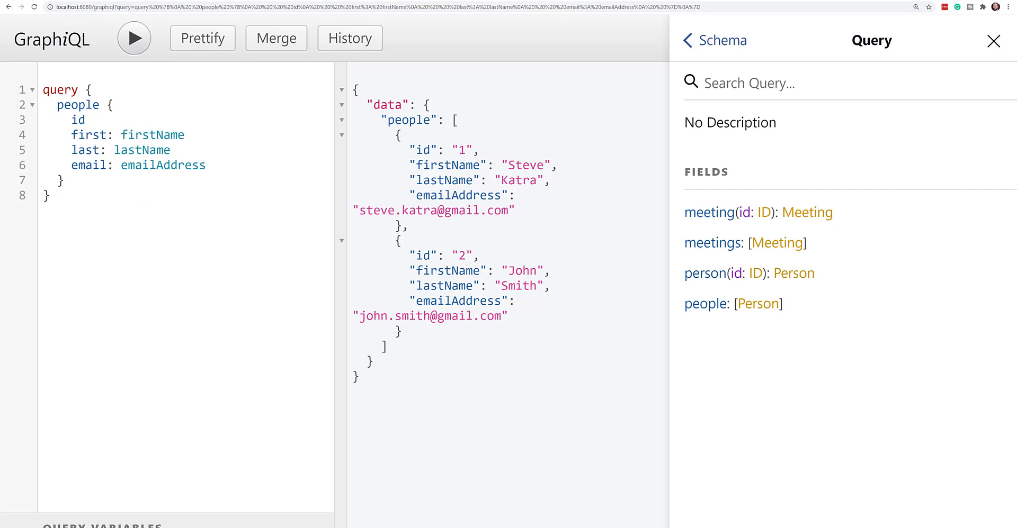
{"action": "left_click", "coordinate": [125, 35]}
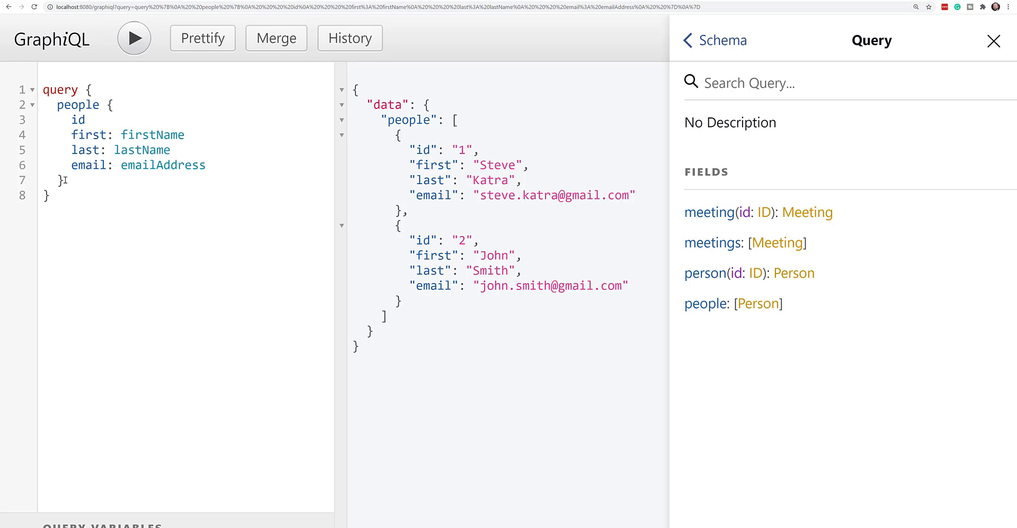
{"action": "left_click_drag", "start_coordinate": [66, 180], "coordinate": [57, 105]}
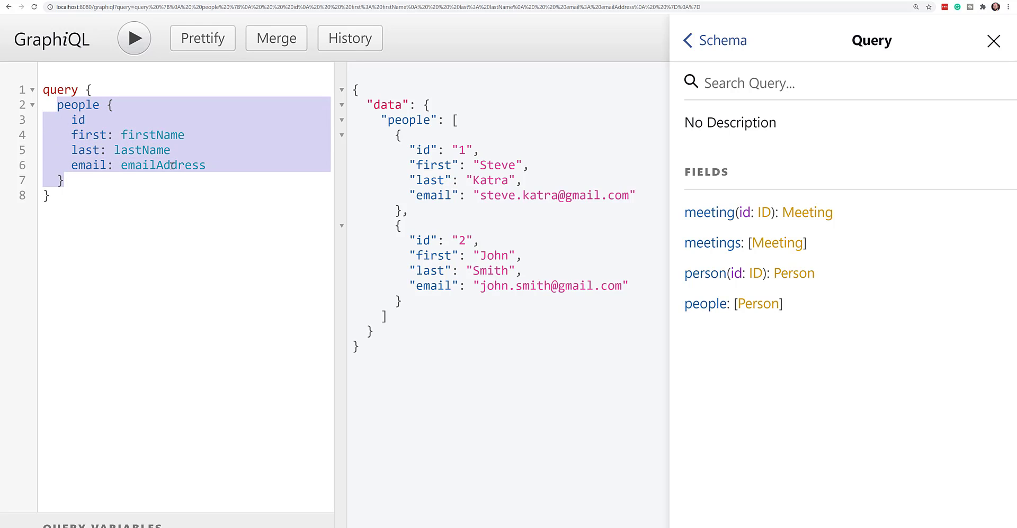
{"action": "mouse_move", "coordinate": [172, 165]}
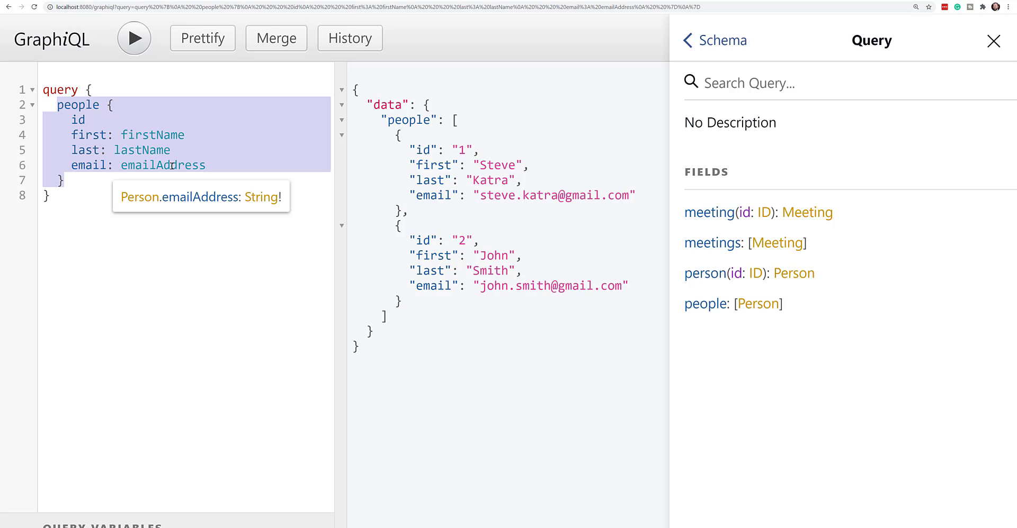
- Replace the people query with meetings { id title description organizer { firstName lastName } }
{"action": "key", "text": "BackSpace"}
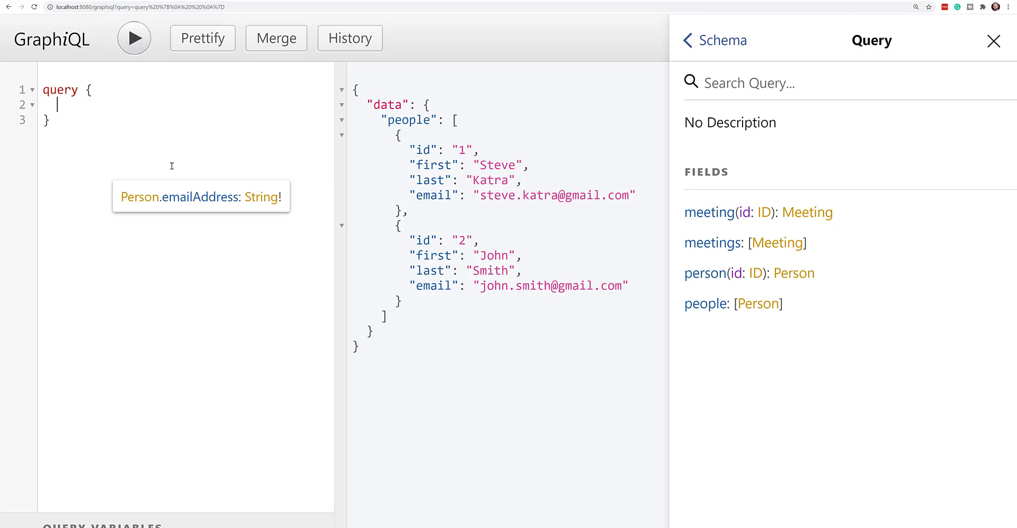
{"action": "type", "text": "meeti"}
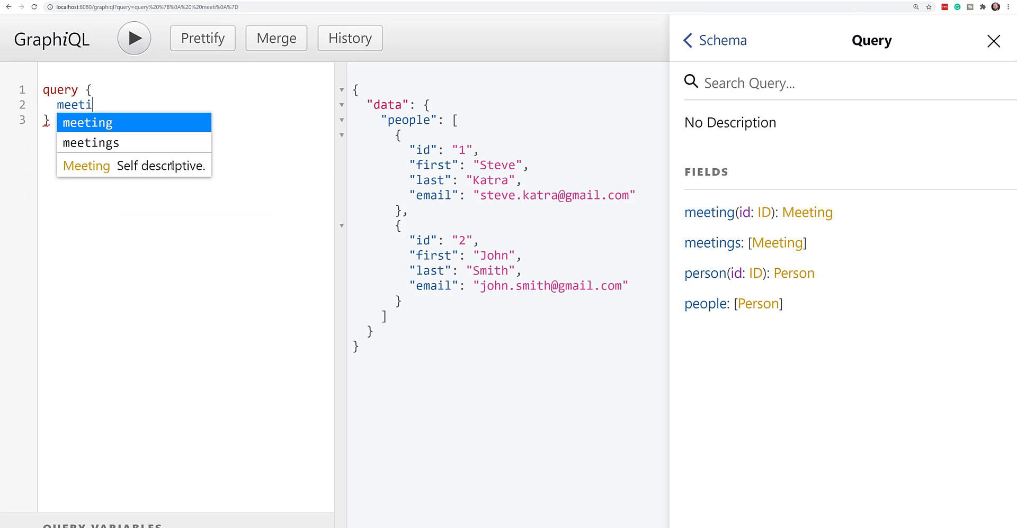
{"action": "type", "text": "ngs {"}
{"action": "key", "text": "Return"}
{"action": "type", "text": "id"}
{"action": "key", "text": "Return"}
{"action": "type", "text": "ti"}
{"action": "key", "text": "Tab"}
{"action": "key", "text": "Return"}
{"action": "type", "text": "d"}
{"action": "key", "text": "Tab"}
{"action": "key", "text": "Return"}
{"action": "type", "text": "or"}
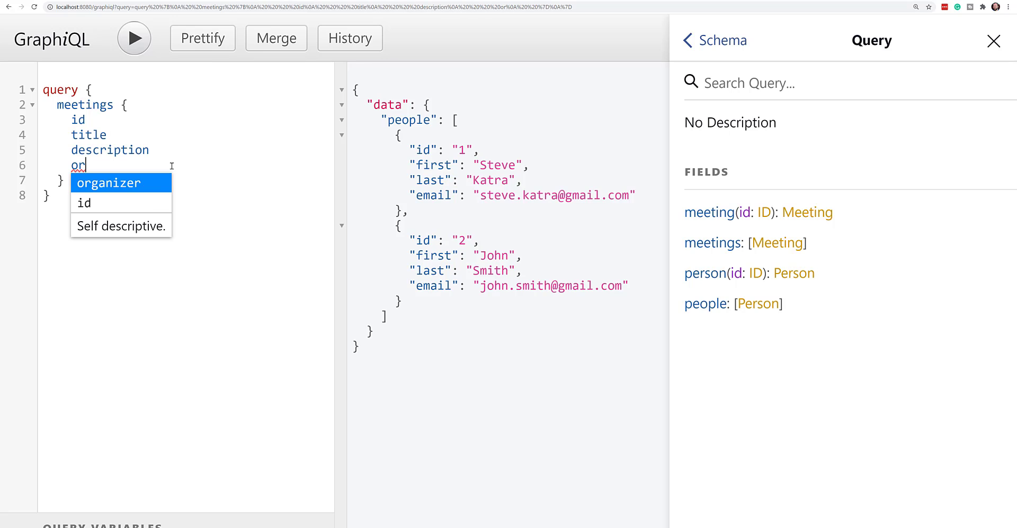
{"action": "key", "text": "Tab"}
{"action": "type", "text": "{"}
{"action": "key", "text": "Return"}
{"action": "type", "text": "nam"}
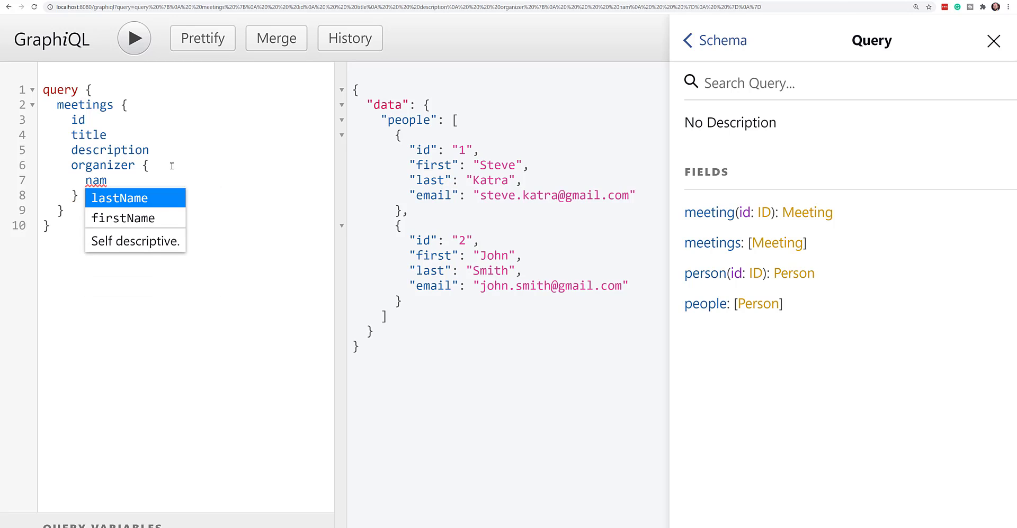
{"action": "key", "text": "Down"}
{"action": "key", "text": "Tab"}
{"action": "key", "text": "Return"}
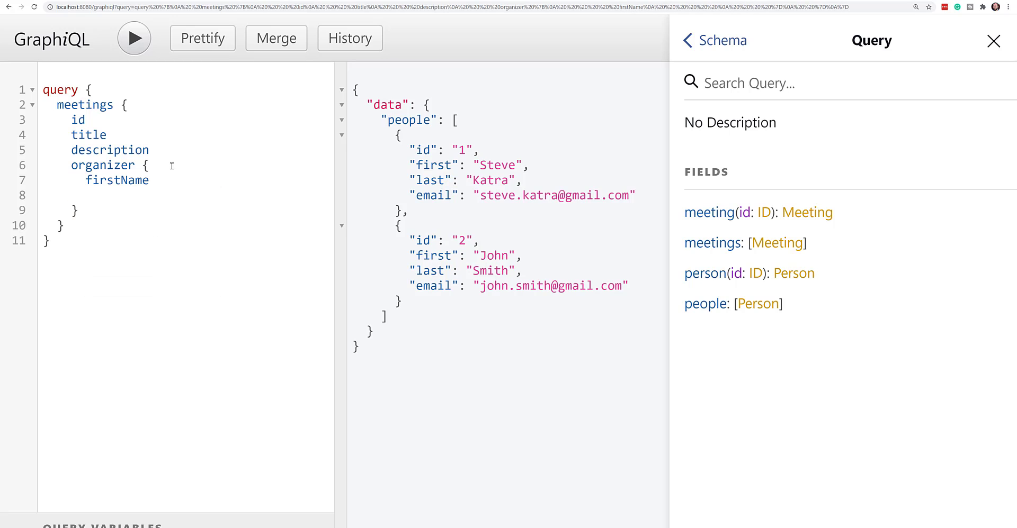
{"action": "type", "text": "las"}
{"action": "key", "text": "Tab"}
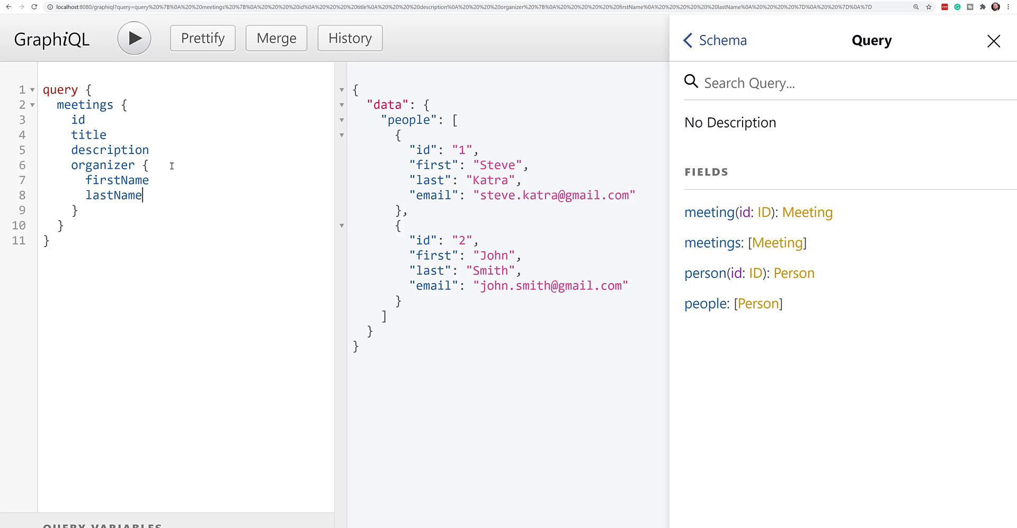
- Add attendees { firstName lastName } to the meetings query and run it
{"action": "key", "text": "Down"}
{"action": "key", "text": "Return"}
{"action": "type", "text": "a"}
{"action": "key", "text": "Tab"}
{"action": "type", "text": "{"}
{"action": "key", "text": "Return"}
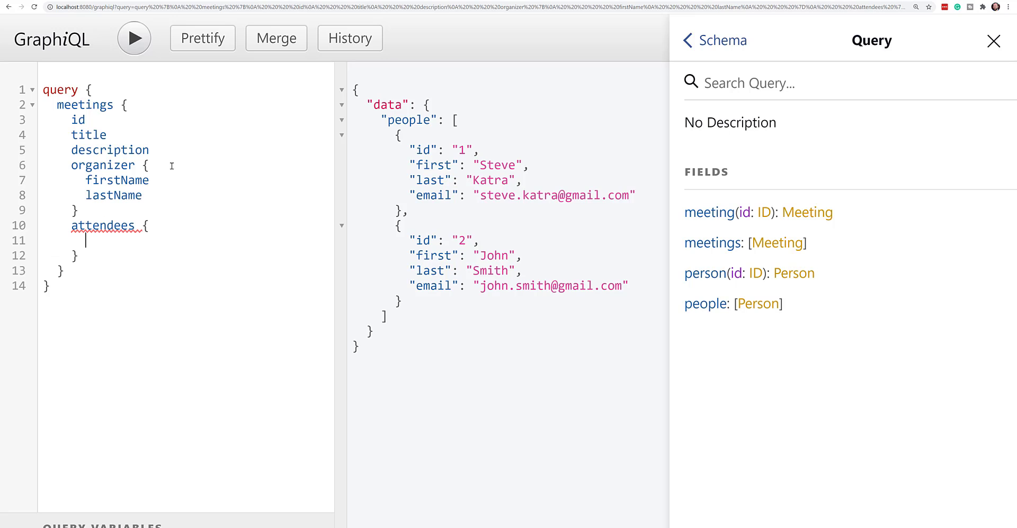
{"action": "type", "text": "fir"}
{"action": "key", "text": "Tab"}
{"action": "key", "text": "Return"}
{"action": "type", "text": "la"}
{"action": "key", "text": "Tab"}
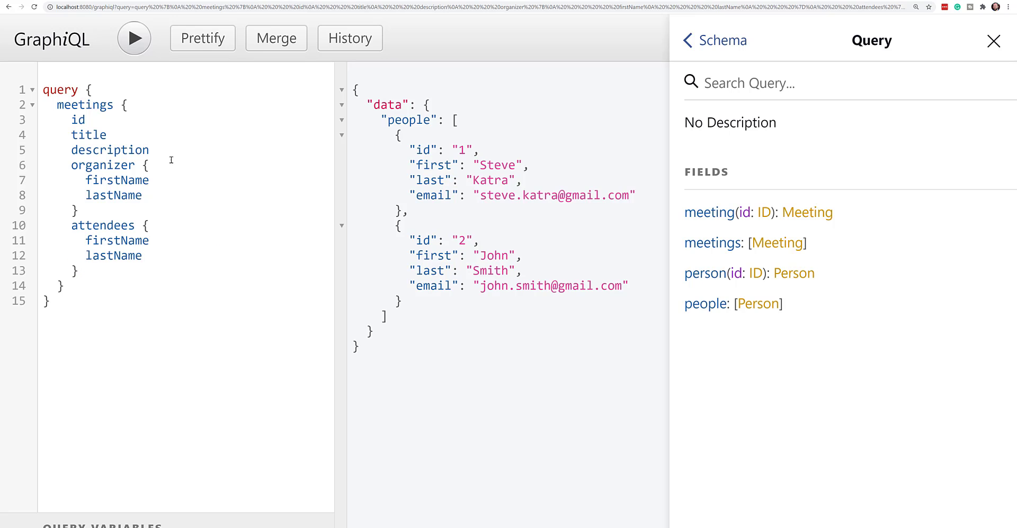
{"action": "left_click", "coordinate": [135, 39]}
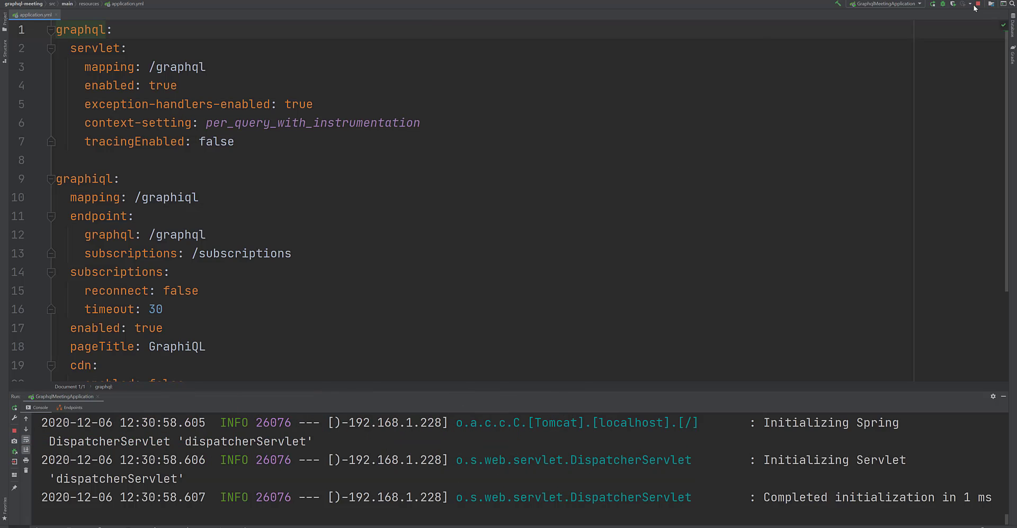
- Stop the running server and open schema.graphqls from the project tree
{"action": "left_click", "coordinate": [978, 4]}
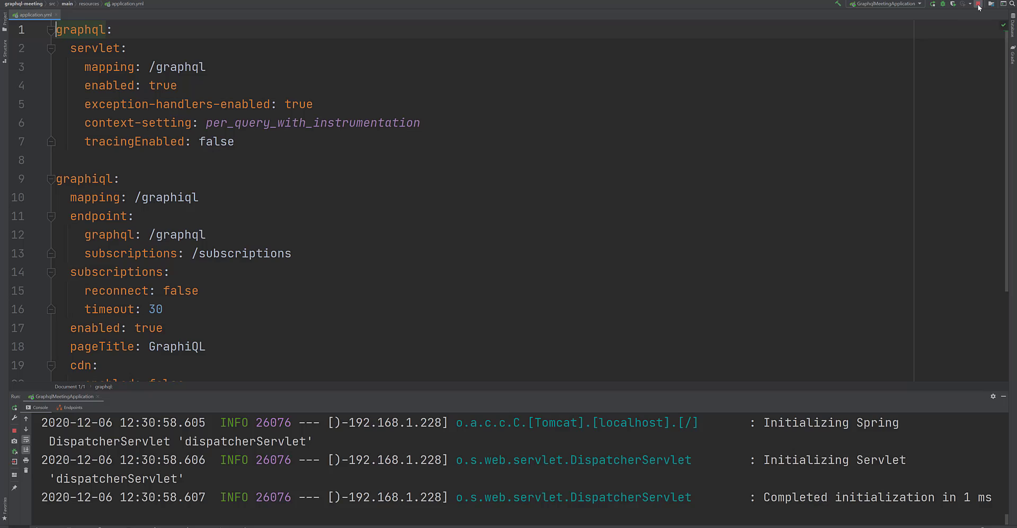
{"action": "left_click", "coordinate": [5, 24]}
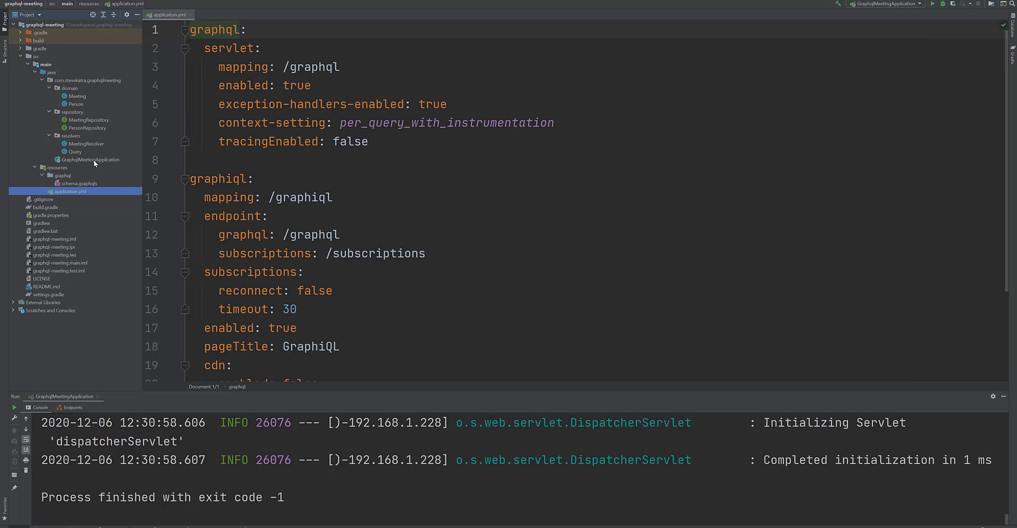
{"action": "double_click", "coordinate": [81, 184]}
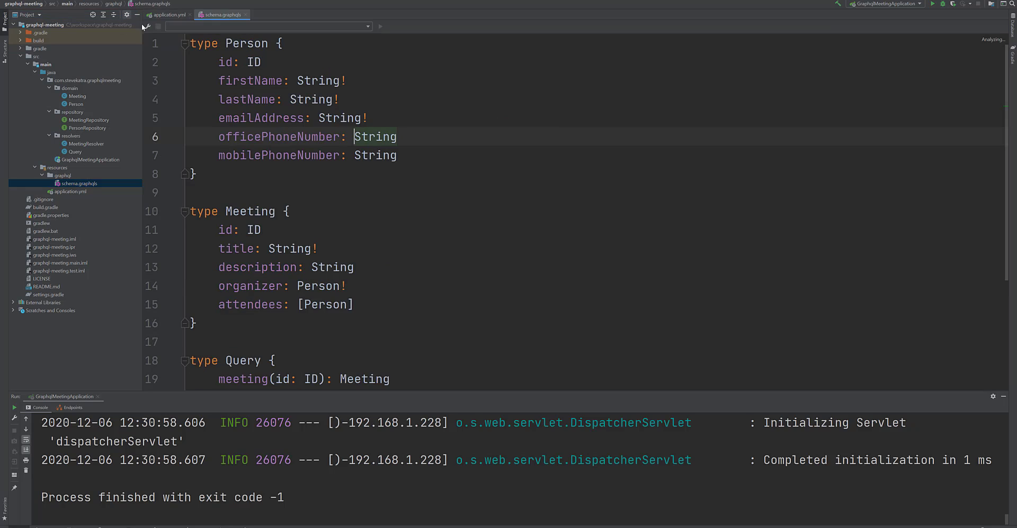
{"action": "left_click", "coordinate": [5, 25]}
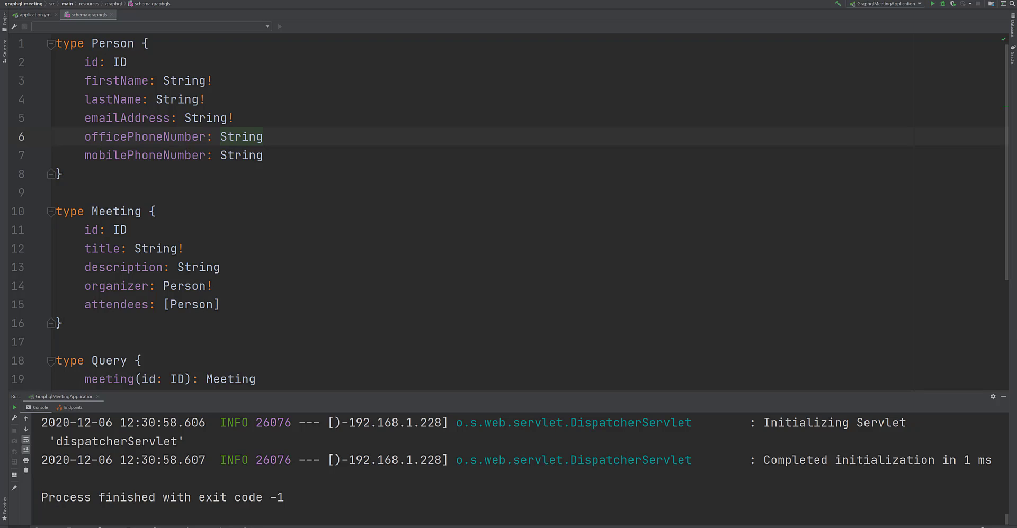
- Paste the fully commented schema over schema.graphqls and restart the application
{"action": "left_click", "coordinate": [56, 63]}
{"action": "key", "text": "ctrl+a"}
{"action": "key", "text": "ctrl+v"}
{"action": "scroll", "coordinate": [54, 62], "scroll_direction": "up", "scroll_amount": 7}
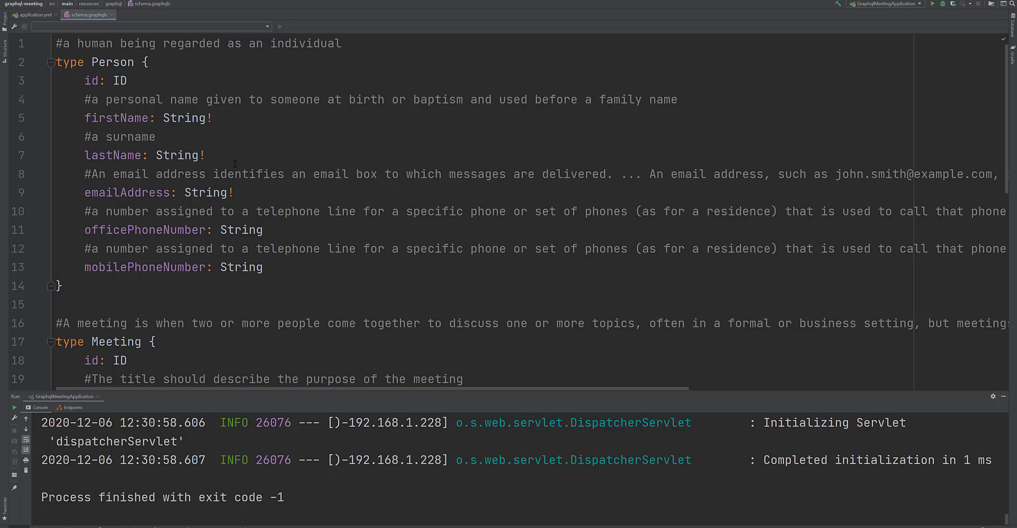
{"action": "scroll", "coordinate": [234, 164], "scroll_direction": "down", "scroll_amount": 4}
{"action": "scroll", "coordinate": [233, 164], "scroll_direction": "down", "scroll_amount": 3}
{"action": "scroll", "coordinate": [233, 164], "scroll_direction": "down", "scroll_amount": 3}
{"action": "scroll", "coordinate": [233, 164], "scroll_direction": "down", "scroll_amount": 3}
{"action": "scroll", "coordinate": [234, 165], "scroll_direction": "down", "scroll_amount": 4}
{"action": "scroll", "coordinate": [234, 164], "scroll_direction": "down", "scroll_amount": 2}
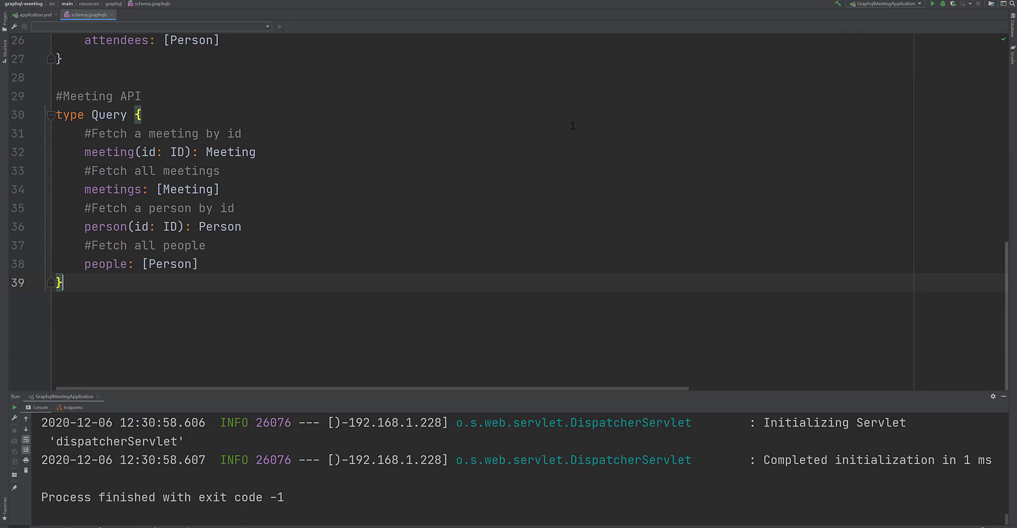
{"action": "left_click", "coordinate": [932, 4]}
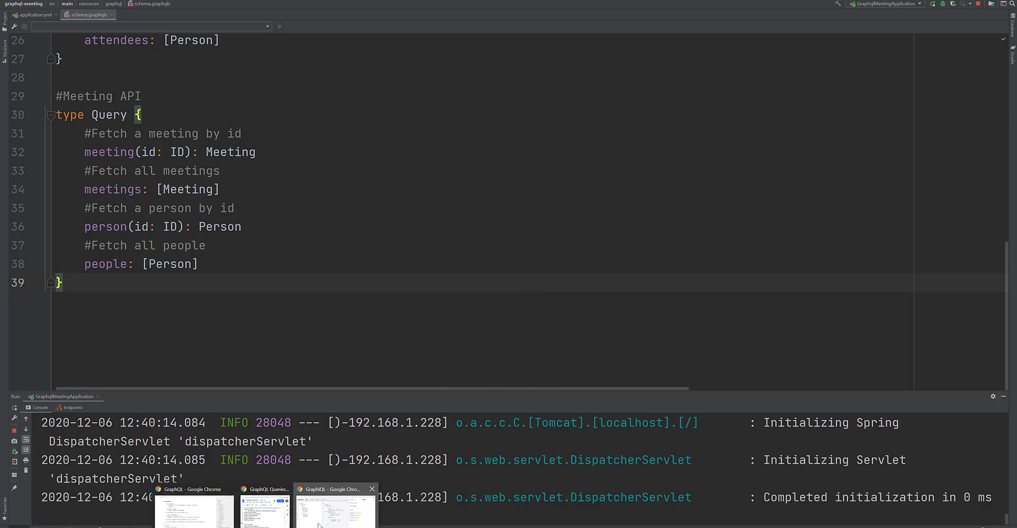
{"action": "left_click", "coordinate": [334, 508]}
- Reload GraphiQL and view the Query and Meeting docs now showing their descriptions
{"action": "left_click", "coordinate": [33, 7]}
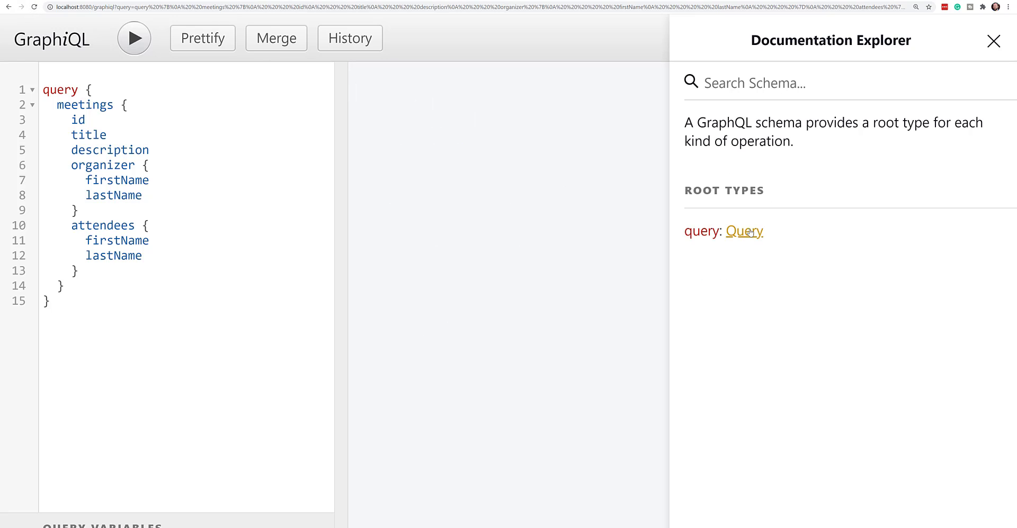
{"action": "left_click", "coordinate": [749, 233]}
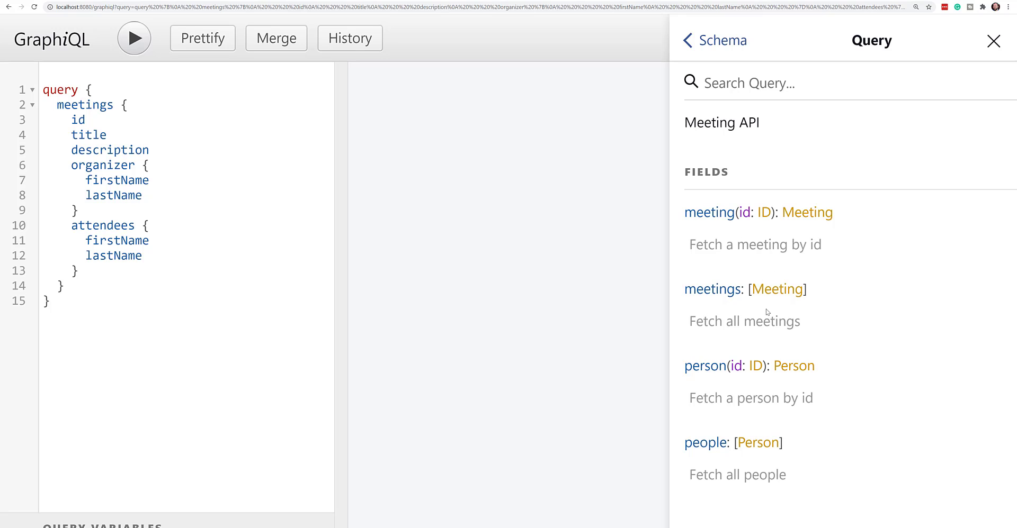
{"action": "left_click", "coordinate": [816, 216]}
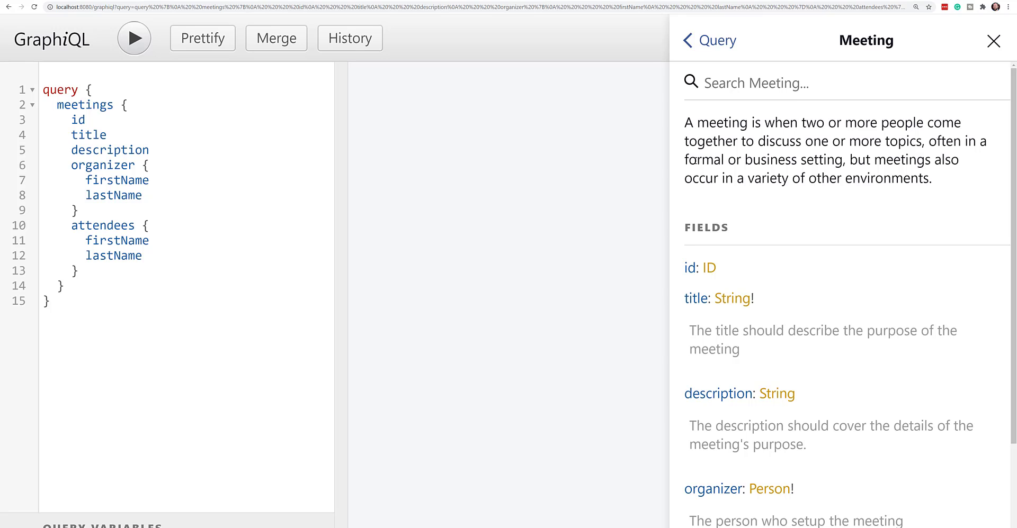
{"action": "scroll", "coordinate": [691, 211], "scroll_direction": "down", "scroll_amount": 1}
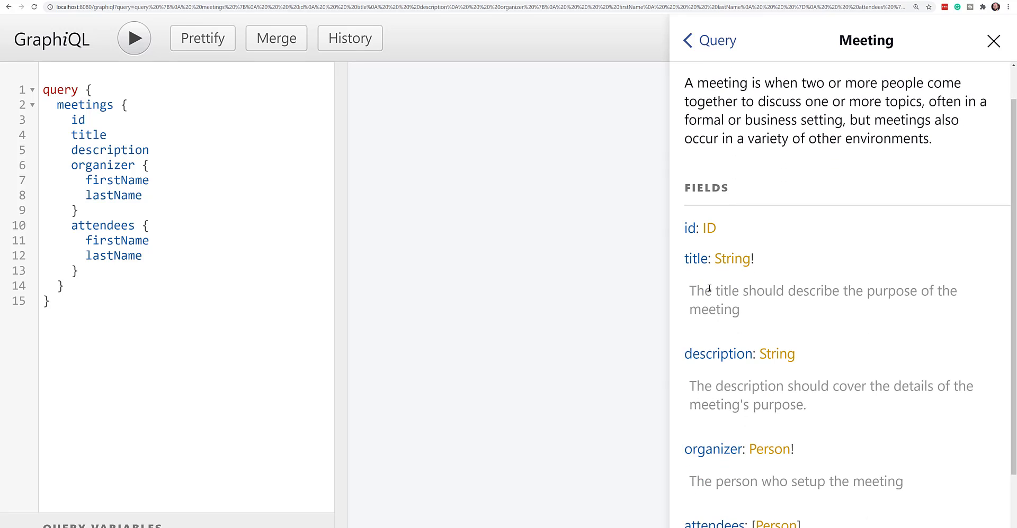